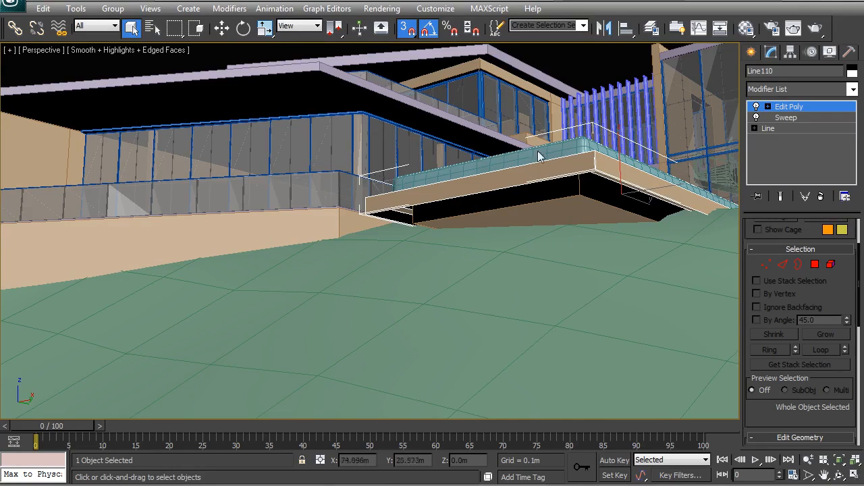
Isolate the pool-edge profile line together with the section drawing in wireframe display
{"action": "middle_click_drag", "start_coordinate": [603, 147], "coordinate": [412, 175]}
{"action": "middle_click_drag", "start_coordinate": [464, 195], "coordinate": [378, 270]}
{"action": "key", "text": "F3"}
{"action": "scroll", "coordinate": [413, 218], "scroll_direction": "down", "scroll_amount": 3}
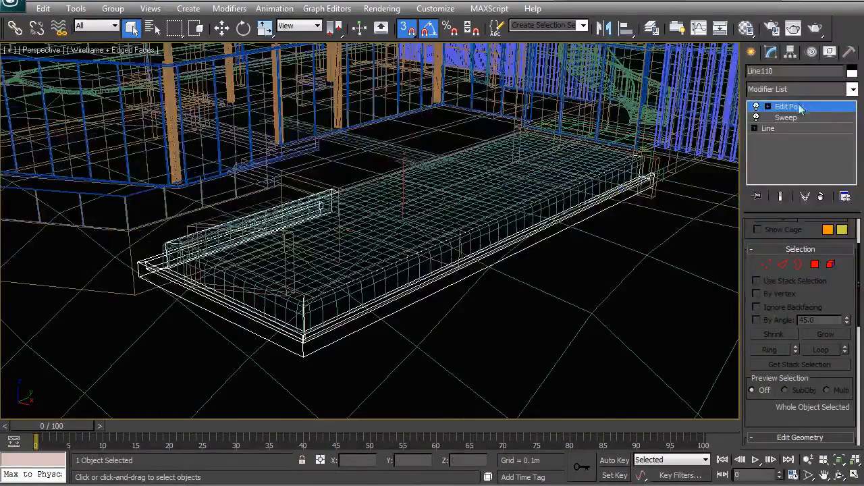
{"action": "scroll", "coordinate": [428, 261], "scroll_direction": "up", "scroll_amount": 5}
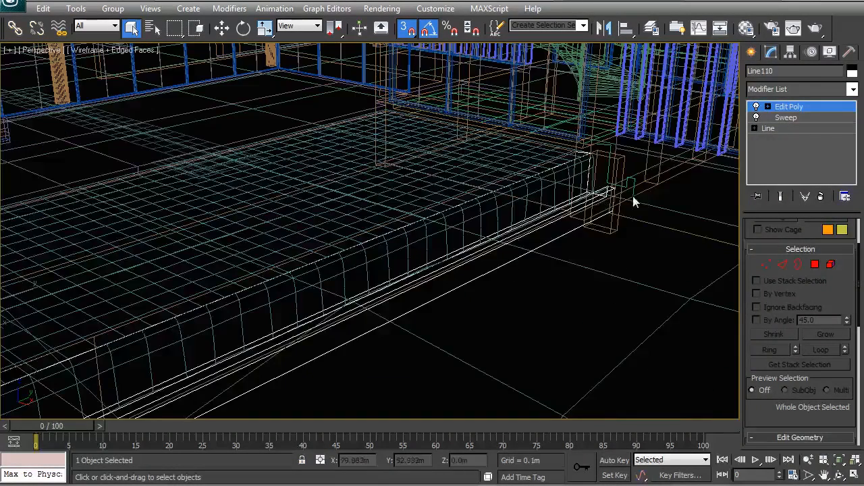
{"action": "left_click", "coordinate": [631, 191]}
{"action": "middle_click_drag", "start_coordinate": [635, 179], "coordinate": [459, 159], "text": "alt"}
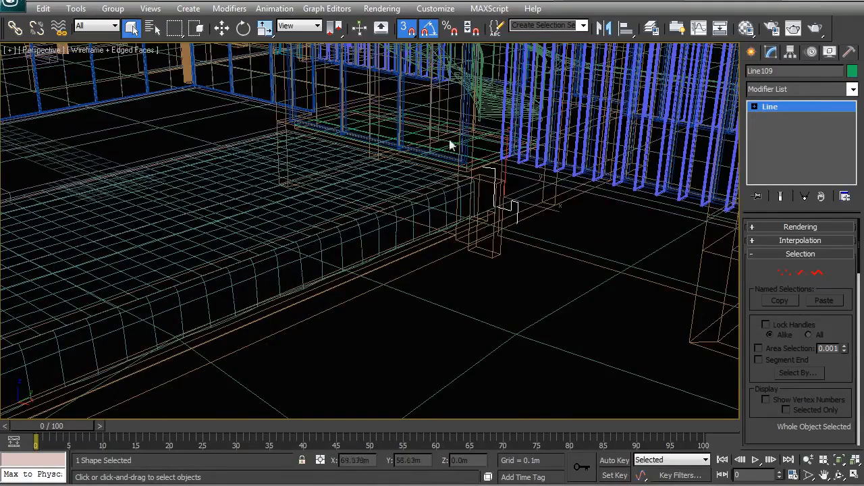
{"action": "scroll", "coordinate": [402, 240], "scroll_direction": "down", "scroll_amount": 12}
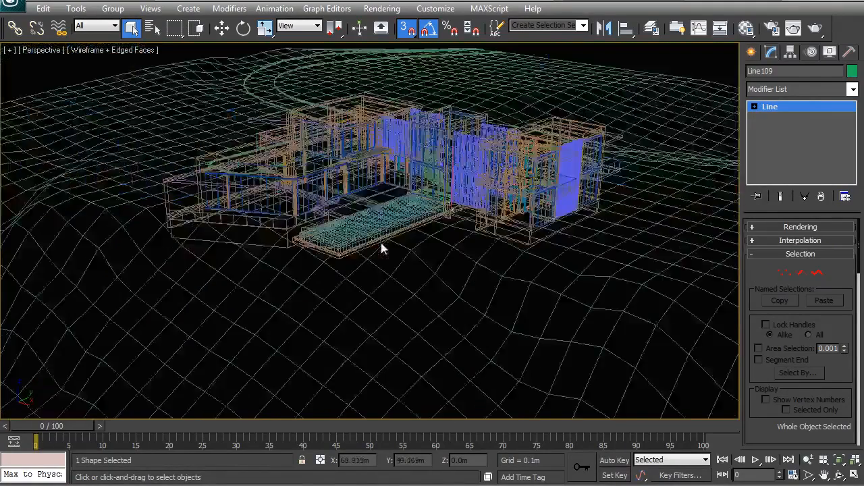
{"action": "scroll", "coordinate": [370, 249], "scroll_direction": "up", "scroll_amount": 8}
{"action": "left_click", "coordinate": [342, 309], "text": "ctrl"}
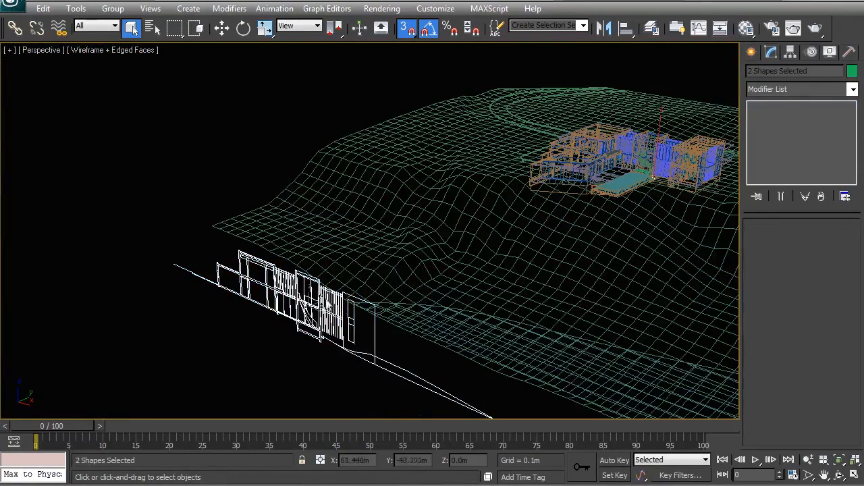
{"action": "right_click", "coordinate": [300, 318]}
{"action": "left_click", "coordinate": [322, 216]}
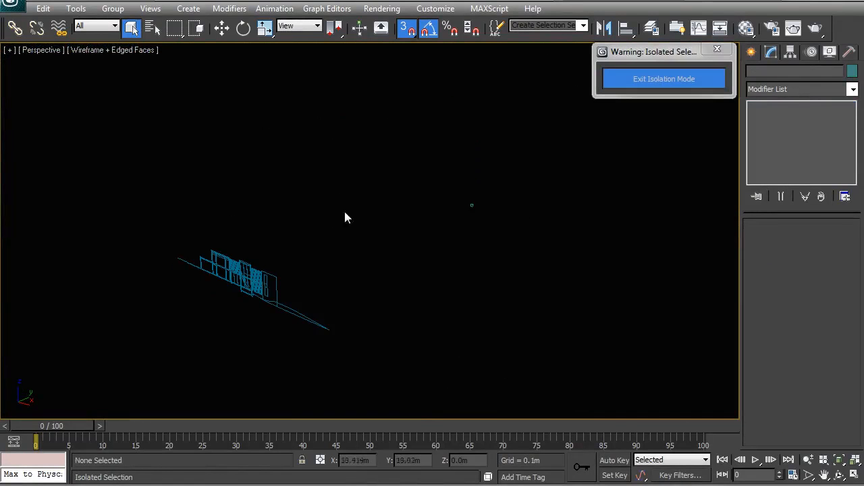
Show the pool-edge profile against the section drawing in the front view
{"action": "left_click", "coordinate": [472, 204]}
{"action": "key", "text": "f"}
{"action": "key", "text": "z"}
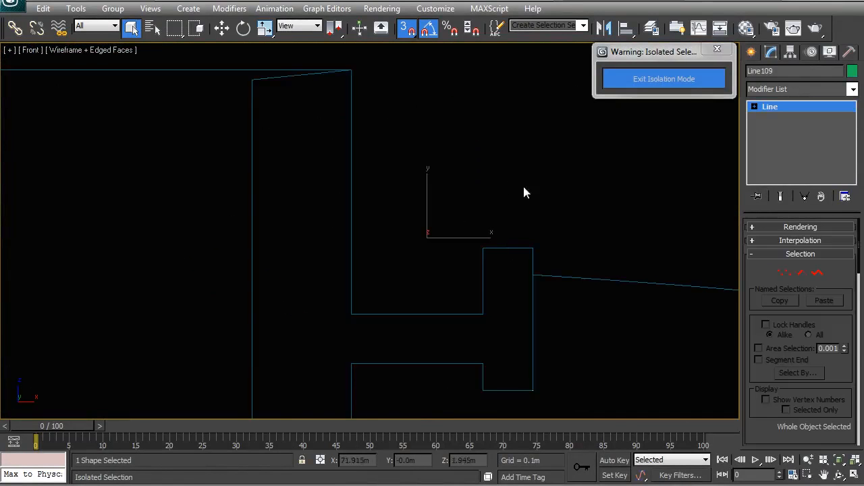
{"action": "left_click", "coordinate": [523, 191]}
{"action": "scroll", "coordinate": [451, 217], "scroll_direction": "down", "scroll_amount": 5}
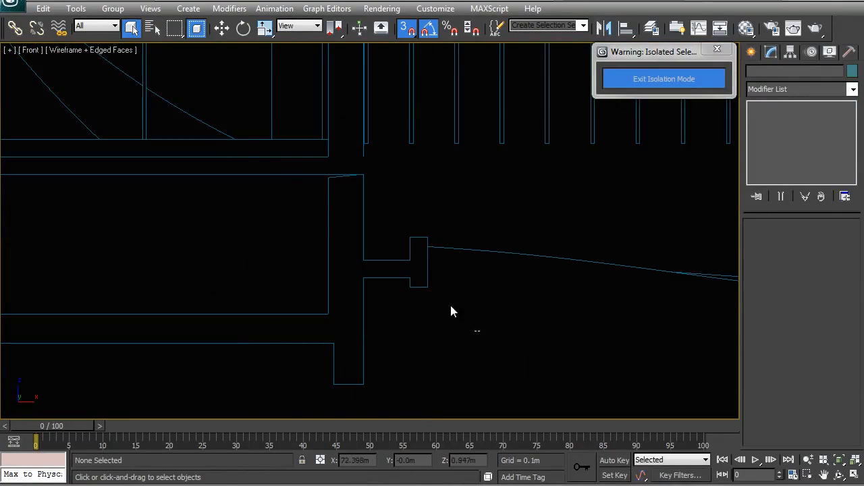
Try moving the pool-edge profile along X away from the section drawing, with snapping off
{"action": "left_click", "coordinate": [393, 231]}
{"action": "key", "text": "w"}
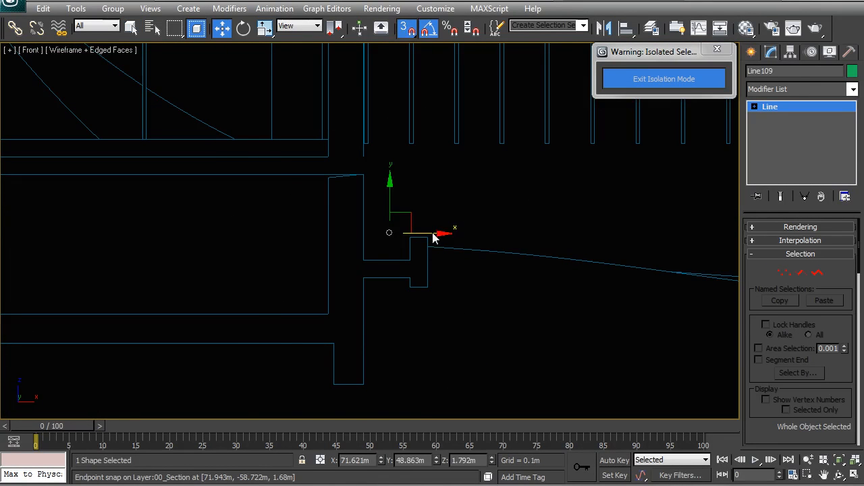
{"action": "key", "text": "s"}
{"action": "left_click_drag", "start_coordinate": [439, 236], "coordinate": [535, 240]}
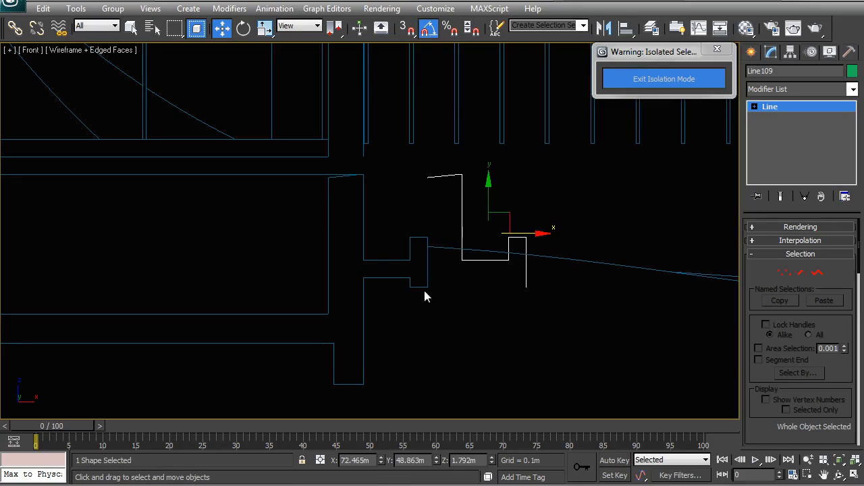
{"action": "key", "text": "ctrl+z"}
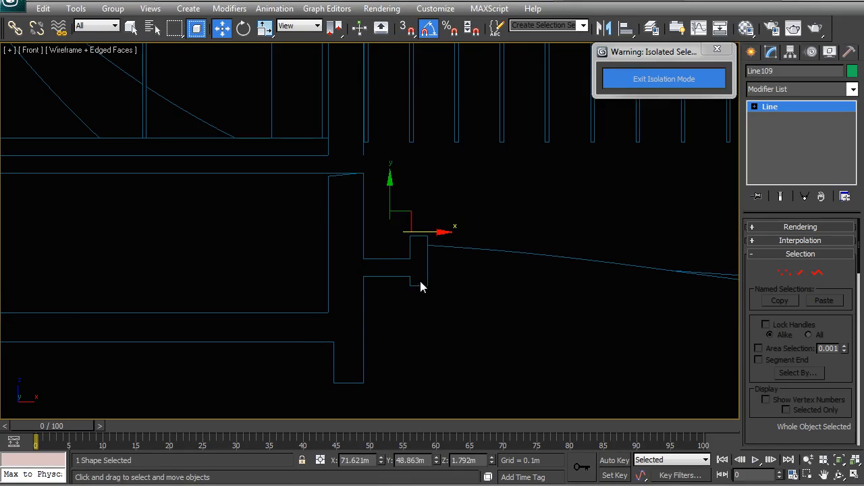
Draw a snapped three-point line from the pool edge's lower outer corner to the two bottom corners of the footing
{"action": "middle_click_drag", "start_coordinate": [415, 291], "coordinate": [446, 254]}
{"action": "left_click", "coordinate": [444, 286]}
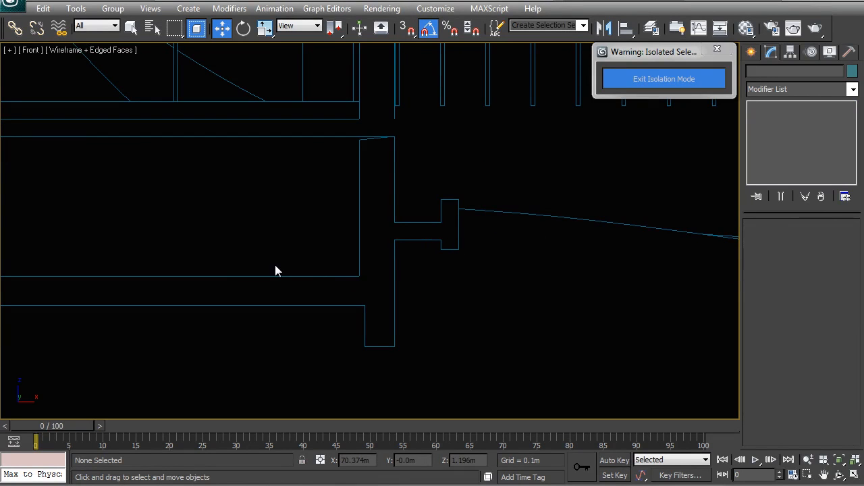
{"action": "left_click", "coordinate": [751, 54]}
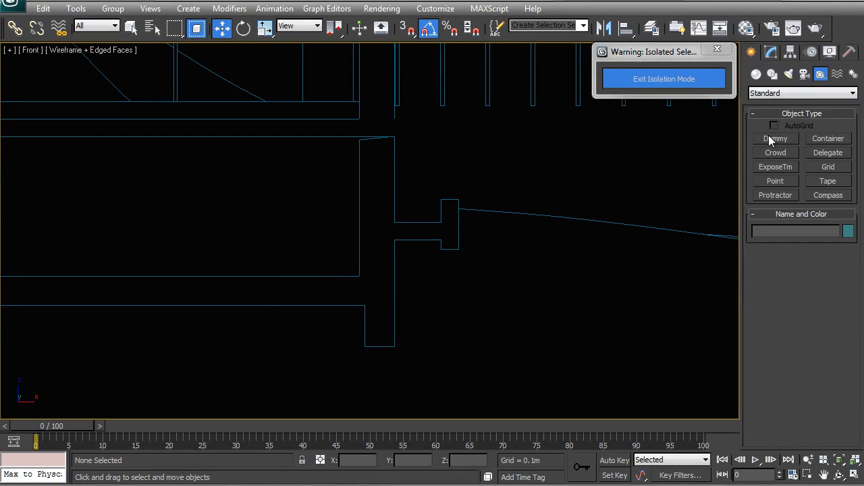
{"action": "left_click", "coordinate": [773, 75]}
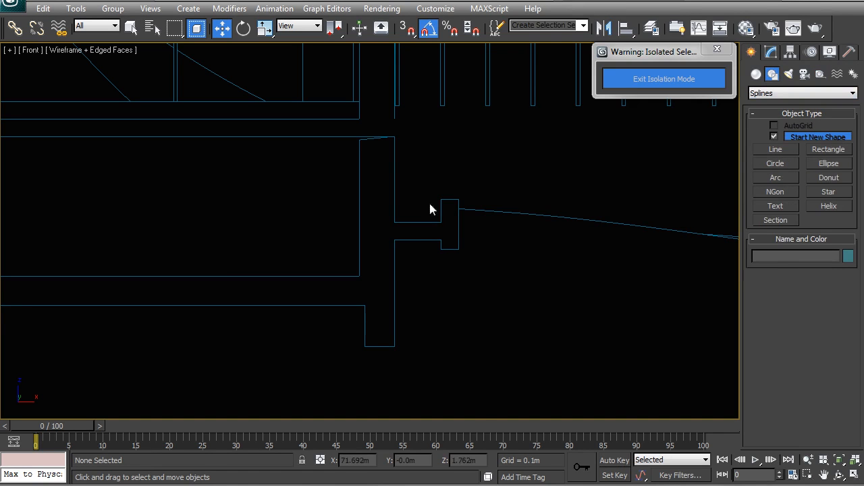
{"action": "right_click", "coordinate": [492, 230]}
{"action": "left_click", "coordinate": [774, 149]}
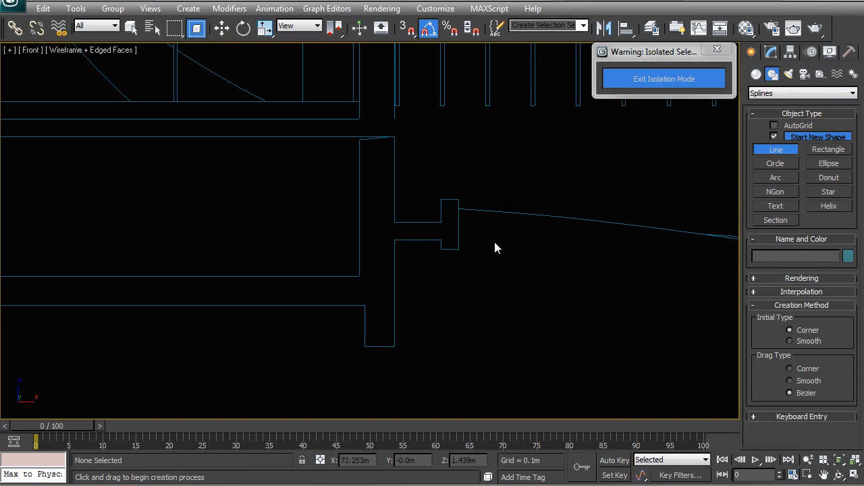
{"action": "key", "text": "s"}
{"action": "left_click", "coordinate": [458, 250]}
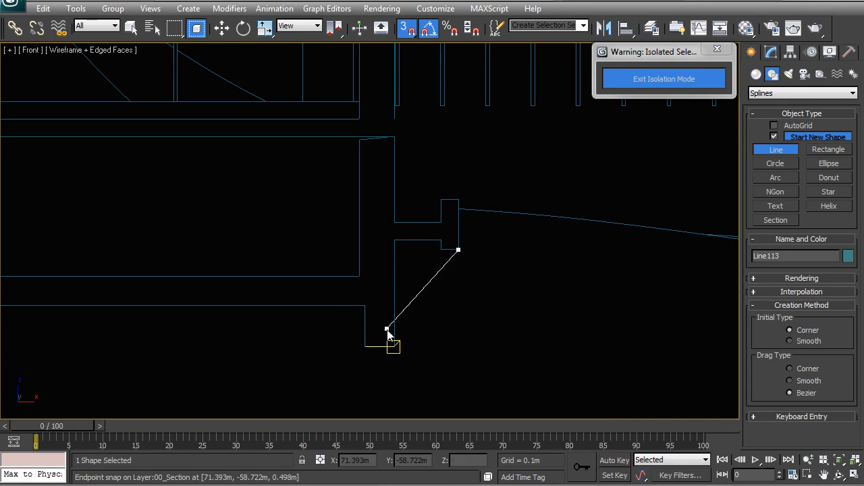
{"action": "left_click", "coordinate": [364, 347]}
{"action": "right_click", "coordinate": [358, 353]}
Move the new line along Y from the section drawing to near the pool-edge profile in the perspective view
{"action": "middle_click_drag", "start_coordinate": [336, 360], "coordinate": [304, 379]}
{"action": "key", "text": "w"}
{"action": "key", "text": "p"}
{"action": "key", "text": "z"}
{"action": "middle_click_drag", "start_coordinate": [455, 314], "coordinate": [405, 281], "text": "alt"}
{"action": "scroll", "coordinate": [360, 240], "scroll_direction": "down", "scroll_amount": 6}
{"action": "key", "text": "s"}
{"action": "middle_click_drag", "start_coordinate": [361, 240], "coordinate": [437, 290], "text": "alt"}
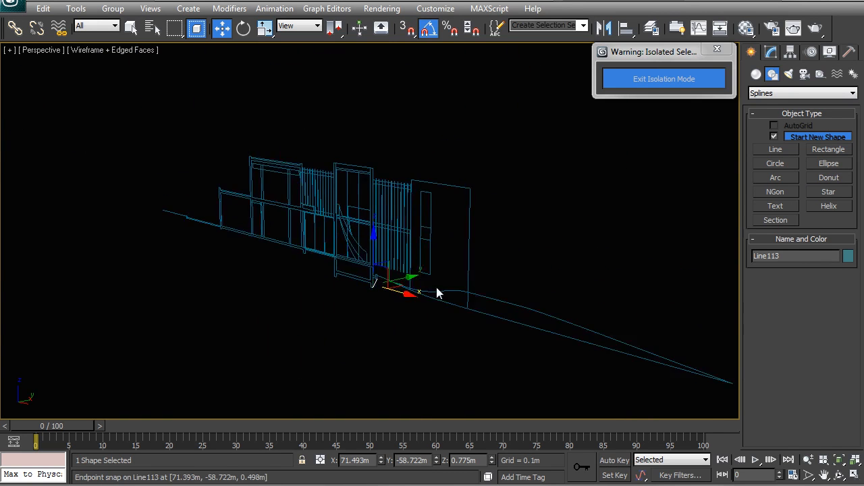
{"action": "scroll", "coordinate": [437, 289], "scroll_direction": "down", "scroll_amount": 3}
{"action": "middle_click_drag", "start_coordinate": [470, 203], "coordinate": [409, 262], "text": "alt"}
{"action": "left_click_drag", "start_coordinate": [409, 236], "coordinate": [718, 127]}
{"action": "key", "text": "z"}
{"action": "scroll", "coordinate": [471, 233], "scroll_direction": "down", "scroll_amount": 5}
{"action": "middle_click_drag", "start_coordinate": [560, 193], "coordinate": [441, 265]}
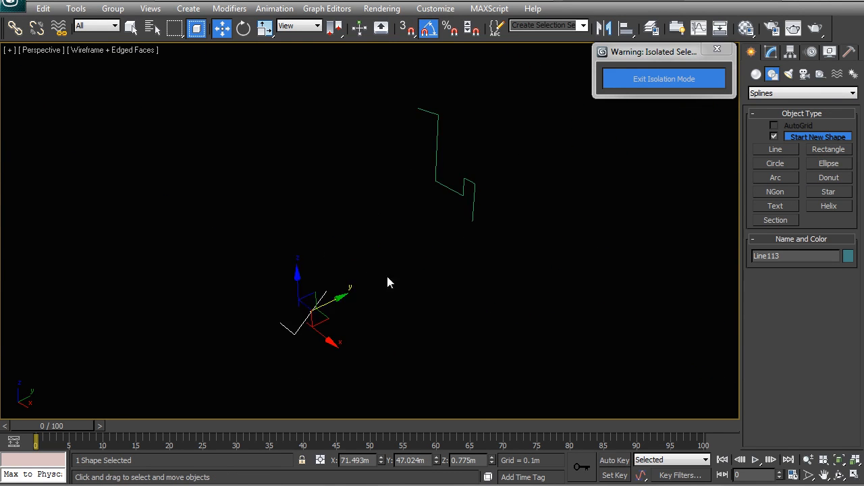
Snap the new line along Y to meet the lower endpoint of the pool-edge profile
{"action": "key", "text": "s"}
{"action": "left_click_drag", "start_coordinate": [312, 297], "coordinate": [476, 220]}
{"action": "left_click", "coordinate": [529, 228]}
Attach the new line to the pool-edge profile
{"action": "left_click", "coordinate": [473, 195]}
{"action": "left_click", "coordinate": [771, 54]}
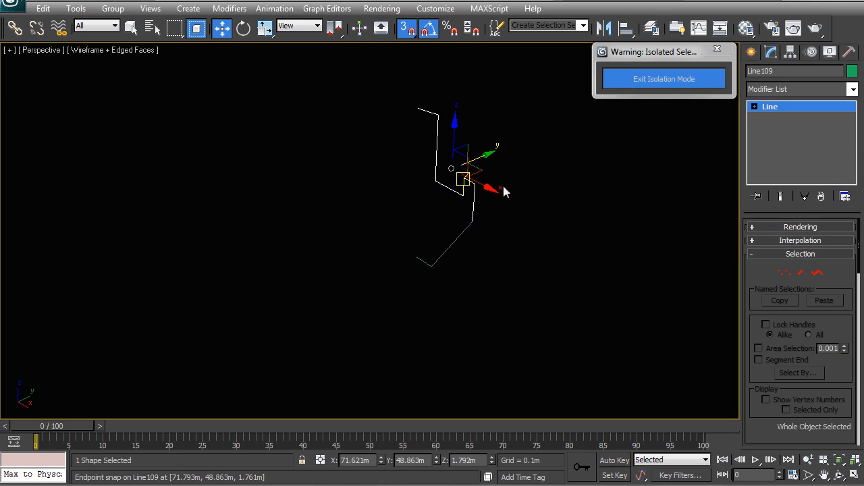
{"action": "scroll", "coordinate": [585, 212], "scroll_direction": "up", "scroll_amount": 2}
{"action": "right_click", "coordinate": [413, 189]}
{"action": "left_click", "coordinate": [412, 220]}
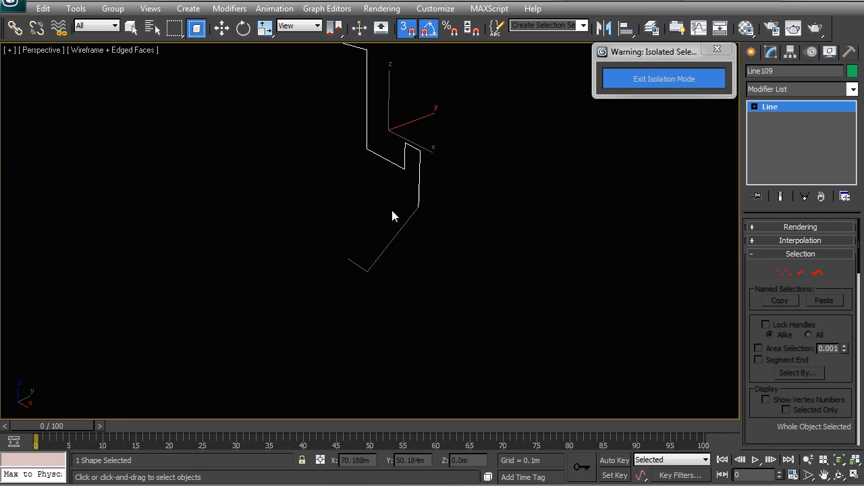
{"action": "key", "text": "w"}
Weld the two coincident vertices where the lines meet and convert the welded vertex to a corner
{"action": "left_click", "coordinate": [784, 272]}
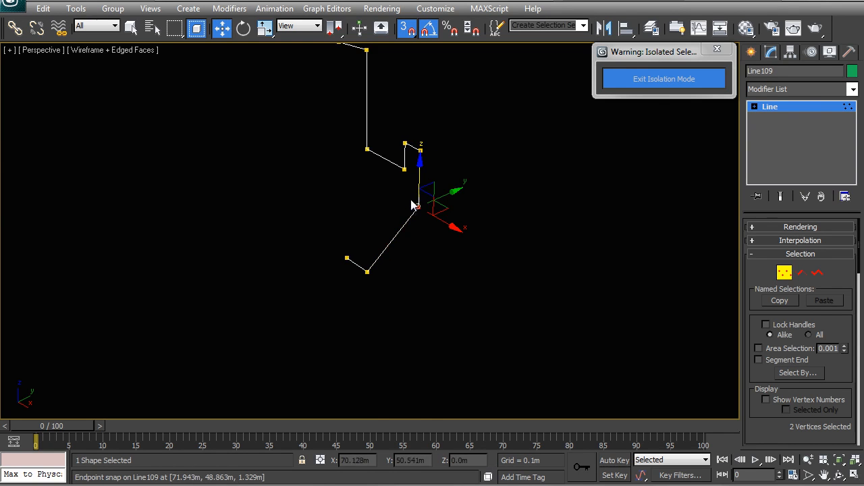
{"action": "right_click", "coordinate": [481, 214]}
{"action": "left_click", "coordinate": [405, 312]}
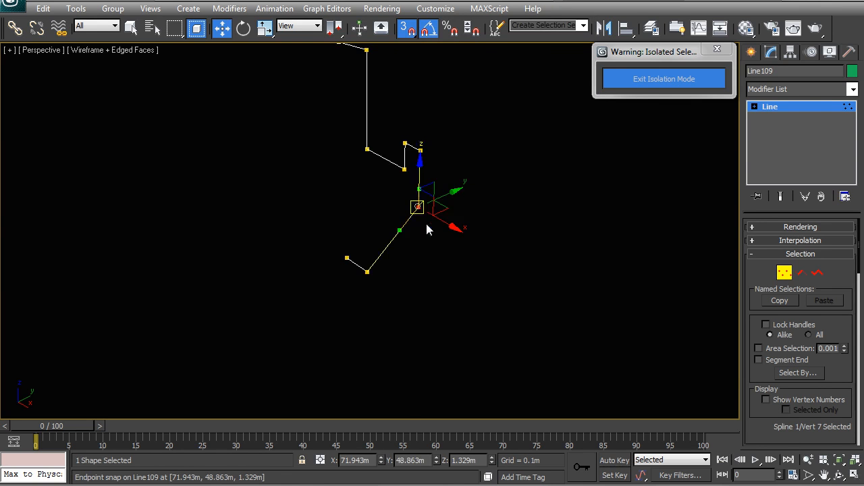
{"action": "right_click", "coordinate": [425, 223]}
{"action": "left_click", "coordinate": [401, 139]}
{"action": "right_click", "coordinate": [447, 207]}
{"action": "left_click", "coordinate": [423, 192]}
Exit isolation mode and select the swept pool edge in shaded display
{"action": "middle_click_drag", "start_coordinate": [473, 201], "coordinate": [418, 240]}
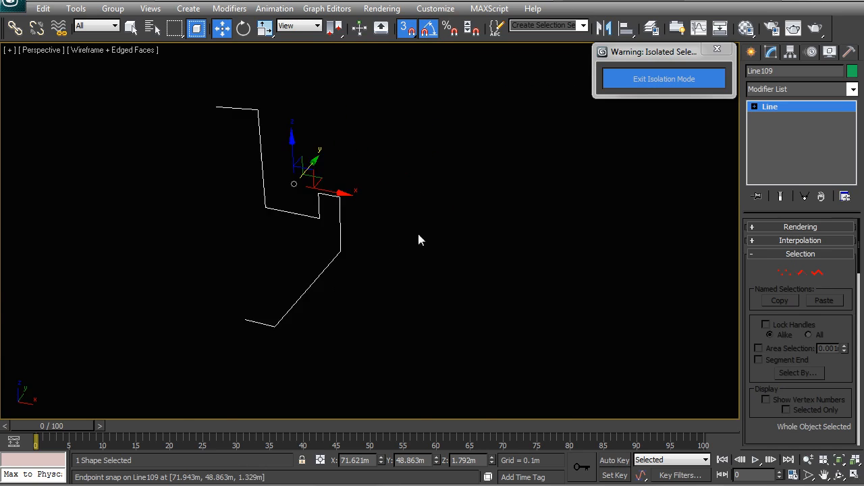
{"action": "left_click", "coordinate": [641, 86]}
{"action": "key", "text": "z"}
{"action": "left_click", "coordinate": [543, 293]}
{"action": "scroll", "coordinate": [542, 293], "scroll_direction": "down", "scroll_amount": 4}
{"action": "middle_click_drag", "start_coordinate": [309, 306], "coordinate": [383, 290]}
{"action": "left_click", "coordinate": [334, 320]}
{"action": "middle_click_drag", "start_coordinate": [289, 344], "coordinate": [462, 283]}
{"action": "scroll", "coordinate": [461, 282], "scroll_direction": "down", "scroll_amount": 4}
{"action": "key", "text": "F3"}
{"action": "mouse_move", "coordinate": [370, 305]}
{"action": "middle_mouse_down"}
{"action": "mouse_move", "coordinate": [507, 200]}
{"action": "mouse_move", "coordinate": [410, 235]}
{"action": "middle_mouse_up"}
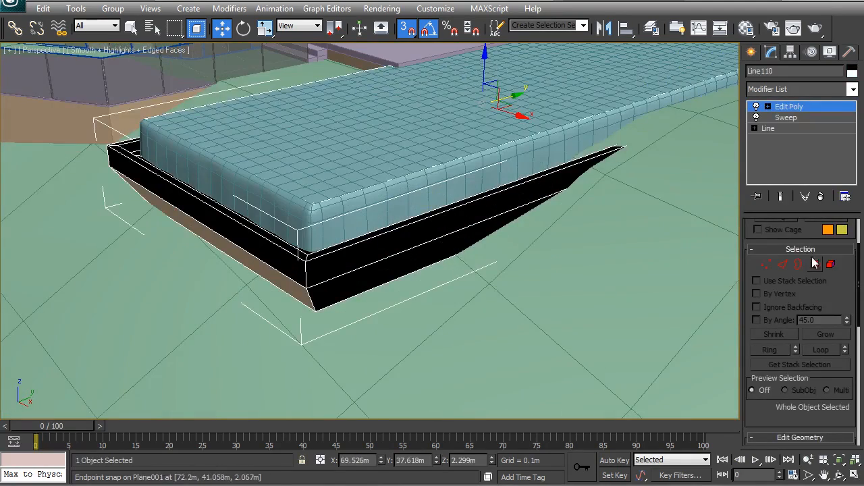
Flip the normals of all polygons of the swept pool edge
{"action": "left_click", "coordinate": [815, 264]}
{"action": "double_click", "coordinate": [383, 294]}
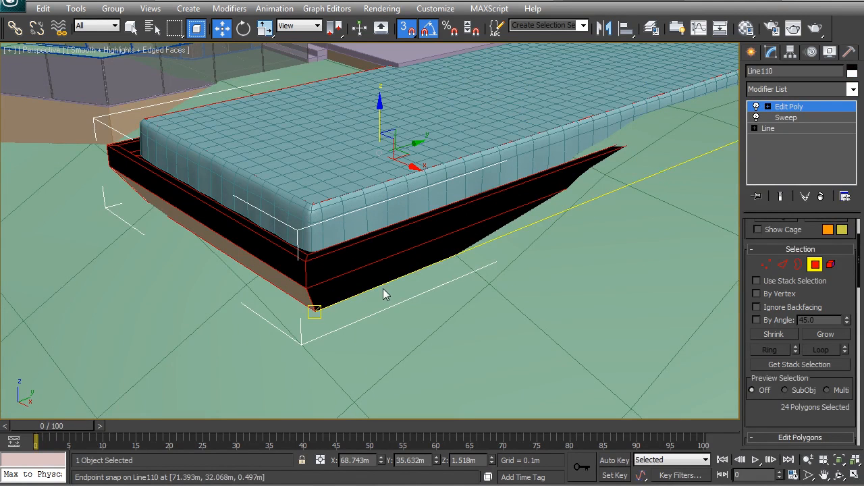
{"action": "scroll", "coordinate": [757, 312], "scroll_direction": "down", "scroll_amount": 6}
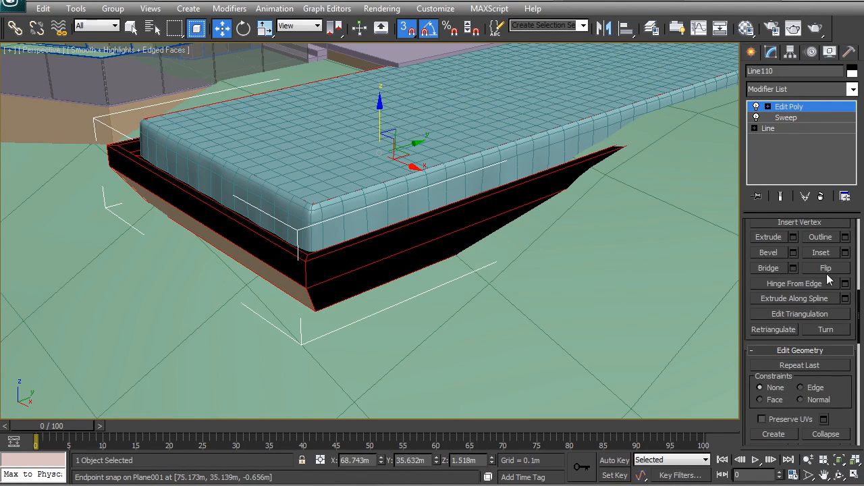
{"action": "left_click", "coordinate": [826, 268]}
{"action": "scroll", "coordinate": [328, 274], "scroll_direction": "down", "scroll_amount": 5}
{"action": "middle_click_drag", "start_coordinate": [328, 274], "coordinate": [440, 234], "text": "alt"}
{"action": "scroll", "coordinate": [441, 233], "scroll_direction": "up", "scroll_amount": 3}
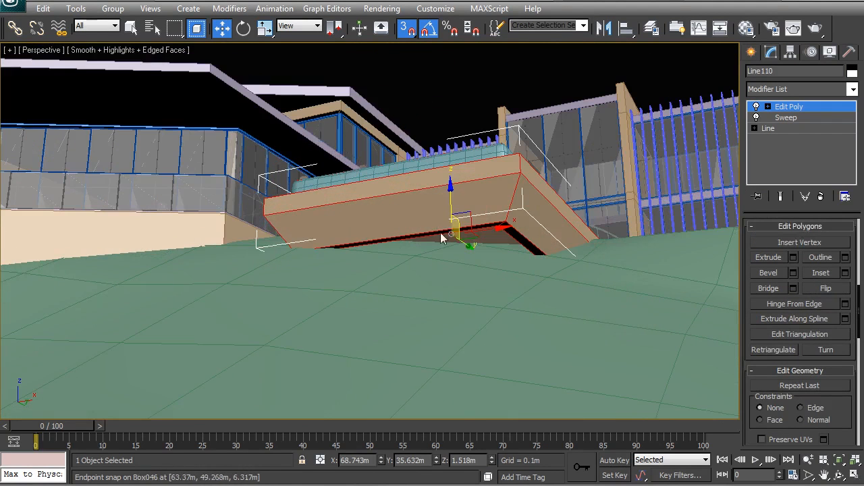
Bridge the two opposite lower inner edges of the swept pool base to close its underside
{"action": "scroll", "coordinate": [558, 237], "scroll_direction": "up", "scroll_amount": 6}
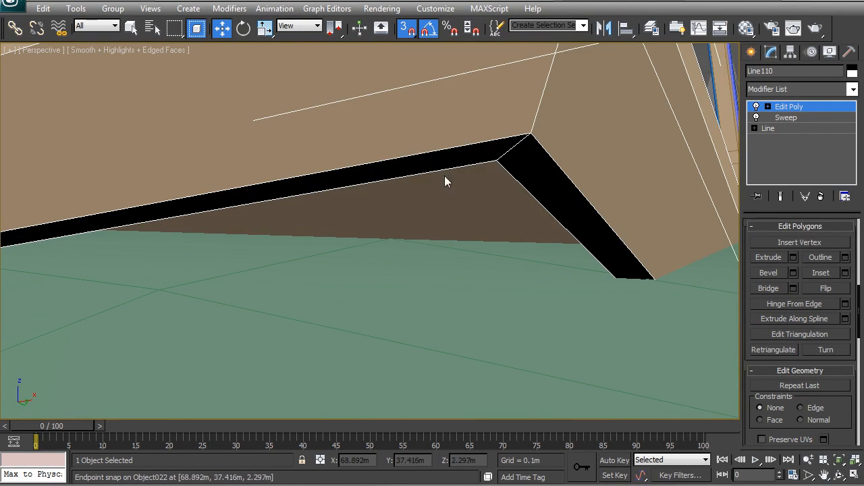
{"action": "left_click_drag", "start_coordinate": [857, 294], "coordinate": [849, 216]}
{"action": "left_click", "coordinate": [797, 332]}
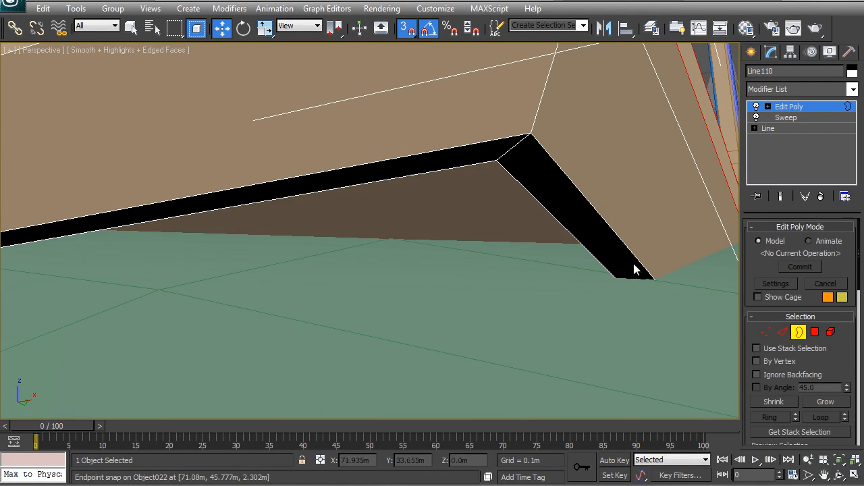
{"action": "left_click", "coordinate": [782, 332]}
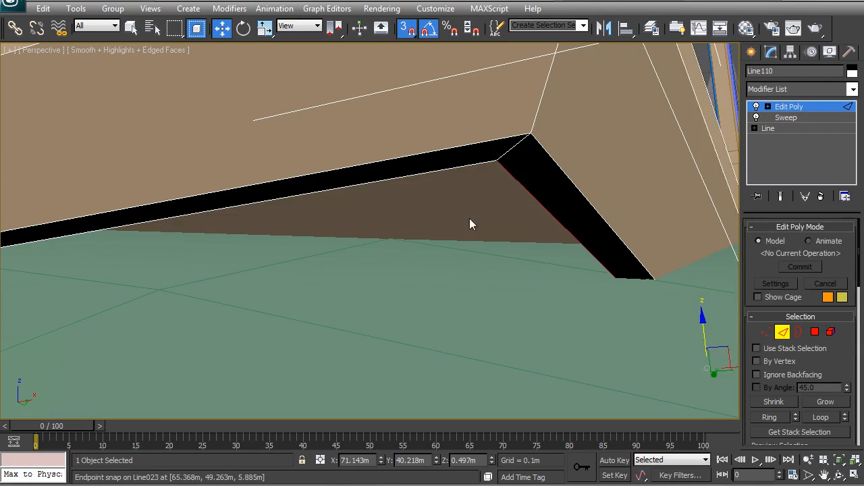
{"action": "key", "text": "F3"}
{"action": "scroll", "coordinate": [471, 221], "scroll_direction": "down", "scroll_amount": 3}
{"action": "middle_click_drag", "start_coordinate": [404, 218], "coordinate": [497, 226], "text": "alt"}
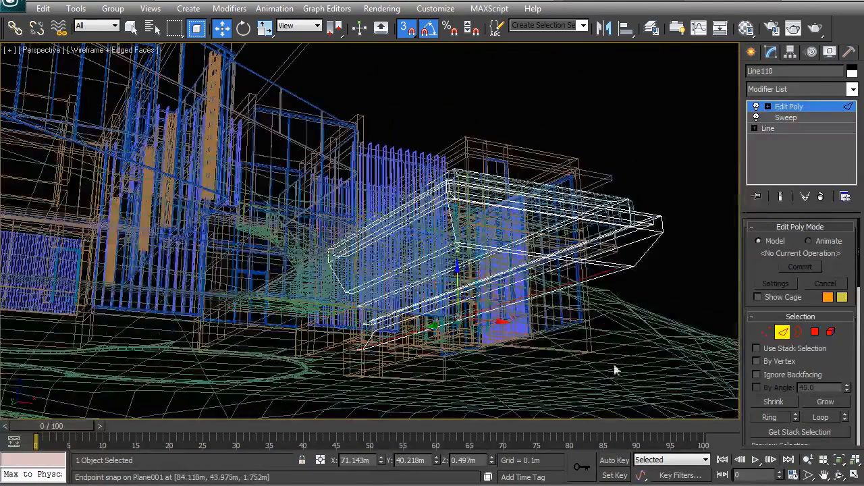
{"action": "middle_click_drag", "start_coordinate": [387, 325], "coordinate": [352, 250], "text": "alt"}
{"action": "left_click", "coordinate": [355, 247]}
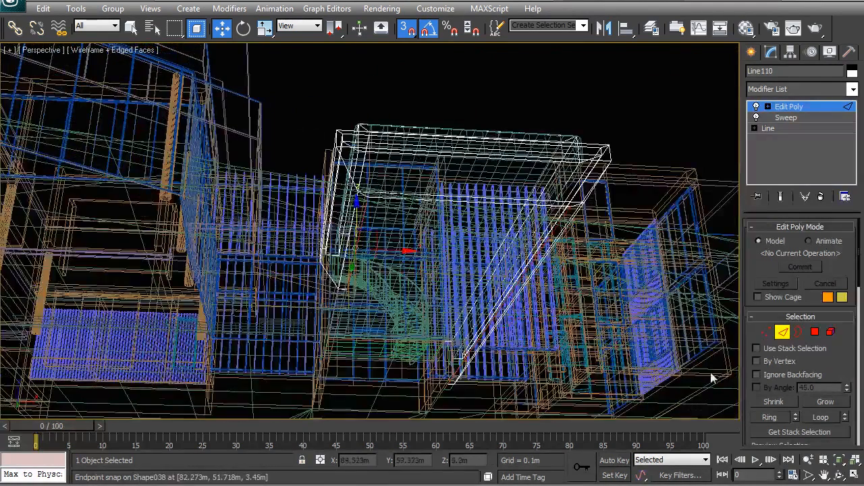
{"action": "left_click_drag", "start_coordinate": [859, 281], "coordinate": [852, 437]}
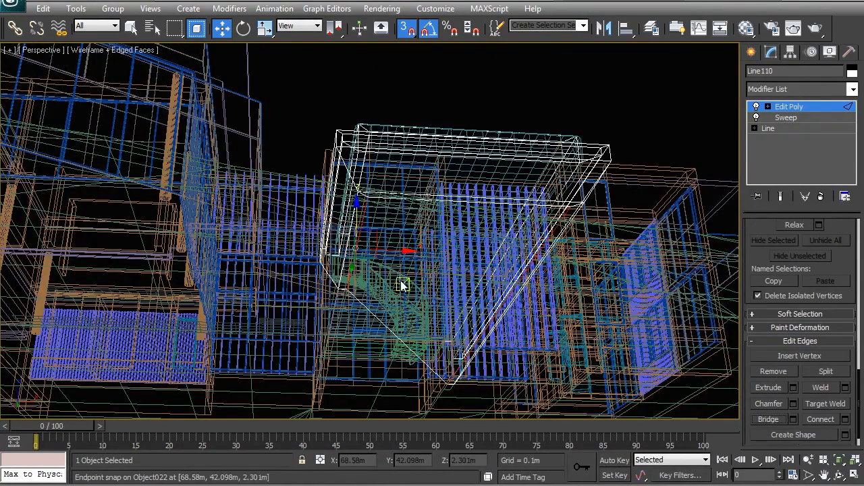
{"action": "middle_click_drag", "start_coordinate": [402, 283], "coordinate": [397, 276], "text": "alt"}
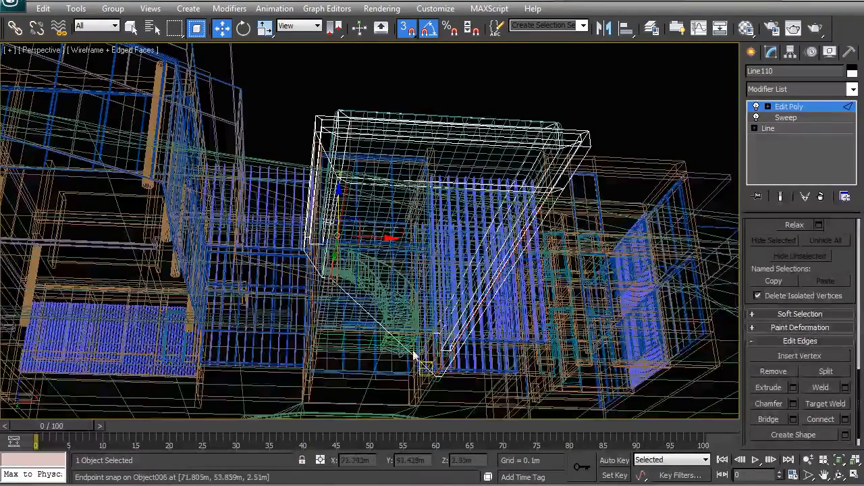
{"action": "mouse_move", "coordinate": [407, 368]}
{"action": "middle_mouse_down", "text": "alt"}
{"action": "mouse_move", "coordinate": [360, 301]}
{"action": "mouse_move", "coordinate": [392, 258]}
{"action": "mouse_move", "coordinate": [380, 262]}
{"action": "mouse_move", "coordinate": [378, 245]}
{"action": "mouse_move", "coordinate": [404, 247]}
{"action": "middle_mouse_up", "text": "alt"}
{"action": "key", "text": "F3"}
{"action": "right_click", "coordinate": [380, 251]}
{"action": "left_click", "coordinate": [364, 237]}
Select the base wall below the front terrace and compare its underside with the elevation drawing
{"action": "left_click", "coordinate": [390, 100]}
{"action": "middle_click_drag", "start_coordinate": [233, 217], "coordinate": [361, 203]}
{"action": "middle_click_drag", "start_coordinate": [250, 236], "coordinate": [286, 231]}
{"action": "left_click", "coordinate": [287, 231]}
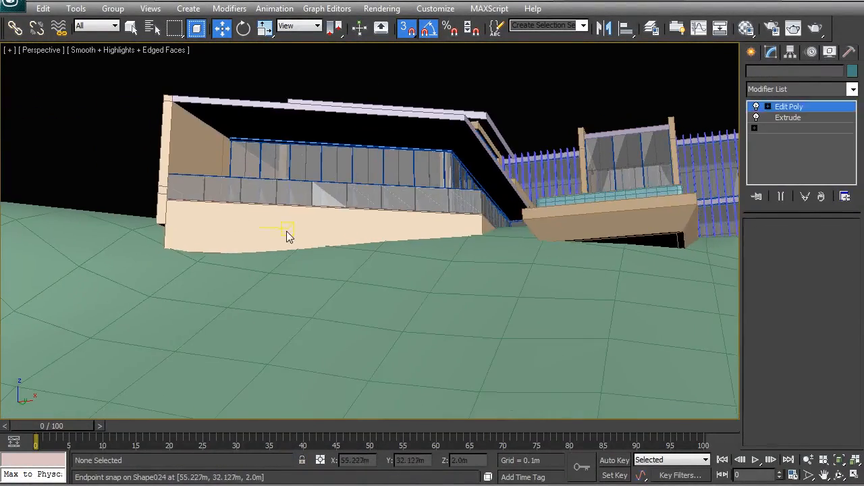
{"action": "scroll", "coordinate": [279, 234], "scroll_direction": "down", "scroll_amount": 15}
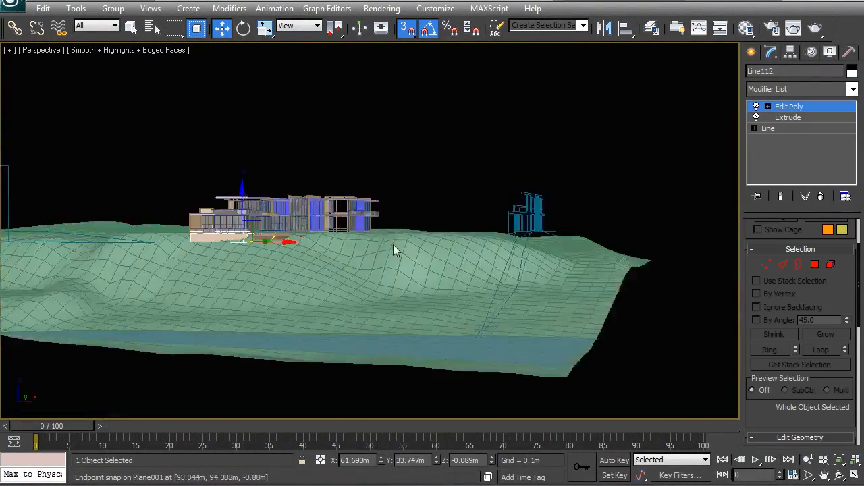
{"action": "scroll", "coordinate": [398, 246], "scroll_direction": "up", "scroll_amount": 15}
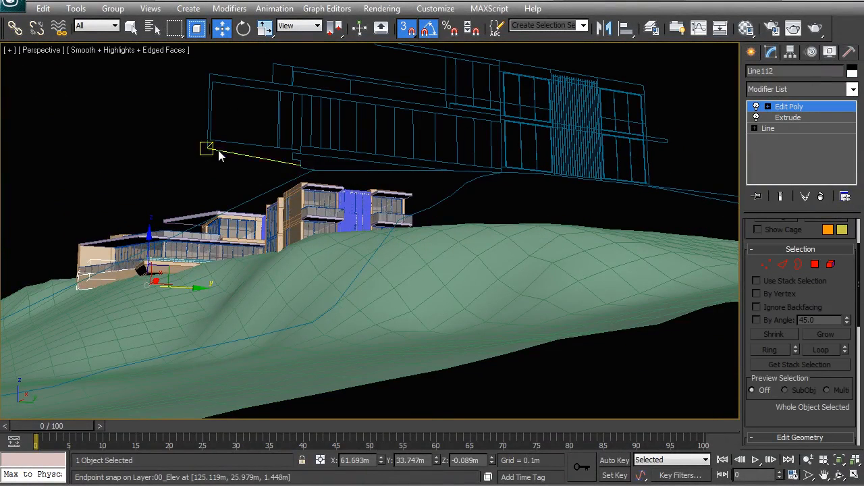
{"action": "scroll", "coordinate": [284, 259], "scroll_direction": "up", "scroll_amount": 8}
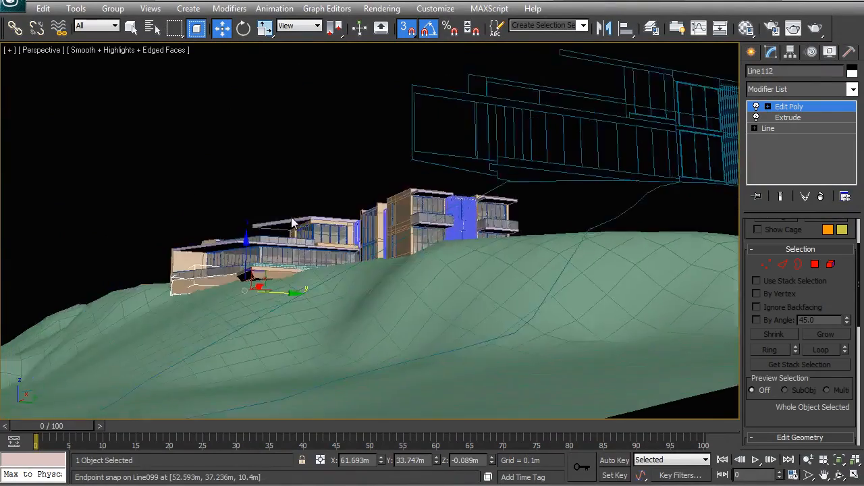
{"action": "key", "text": "F3"}
{"action": "scroll", "coordinate": [299, 264], "scroll_direction": "up", "scroll_amount": 10}
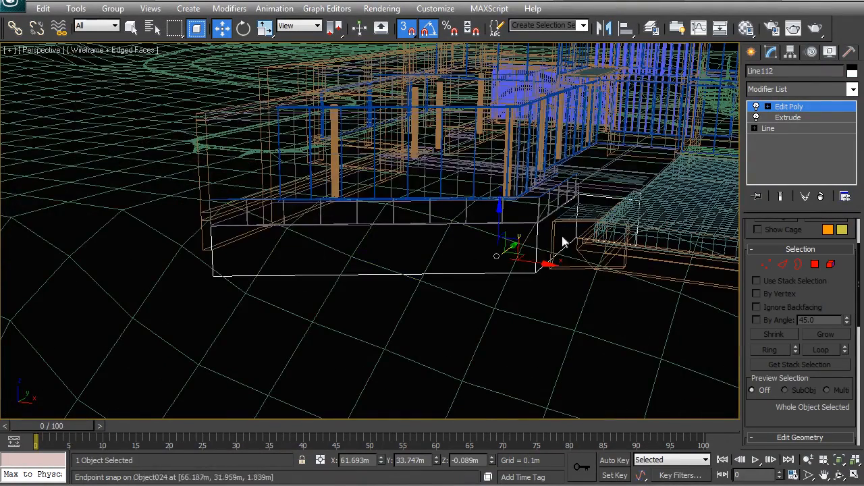
Raise the base wall's lower front edge to a height of about 1.45 m in the Right view, following the elevation line
{"action": "left_click", "coordinate": [783, 266]}
{"action": "left_click", "coordinate": [488, 275]}
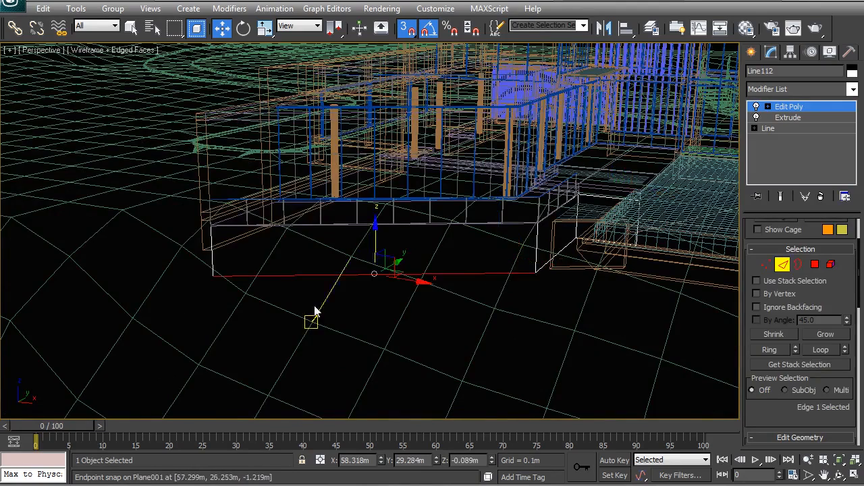
{"action": "middle_click_drag", "start_coordinate": [414, 284], "coordinate": [373, 287]}
{"action": "key", "text": "s"}
{"action": "scroll", "coordinate": [315, 255], "scroll_direction": "down", "scroll_amount": 6}
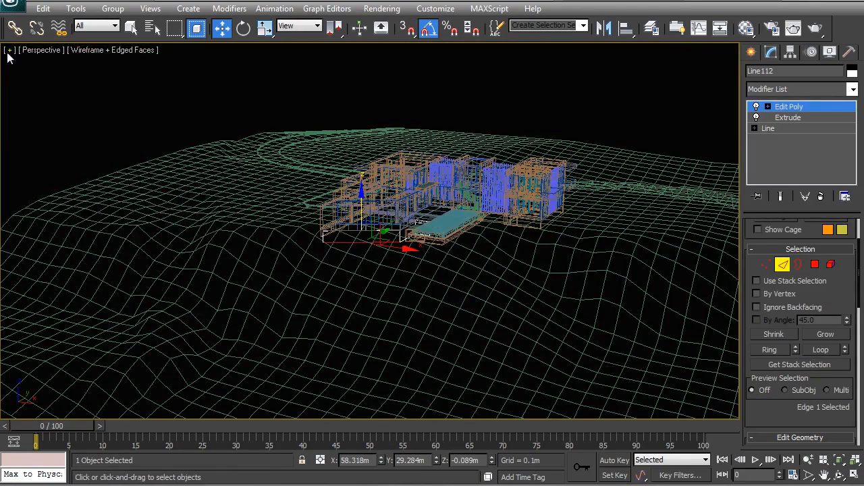
{"action": "left_click", "coordinate": [41, 52]}
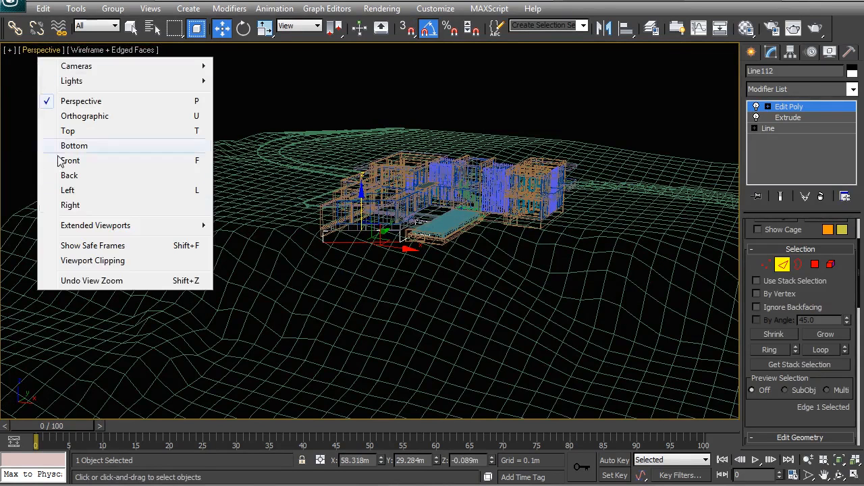
{"action": "left_click", "coordinate": [68, 203]}
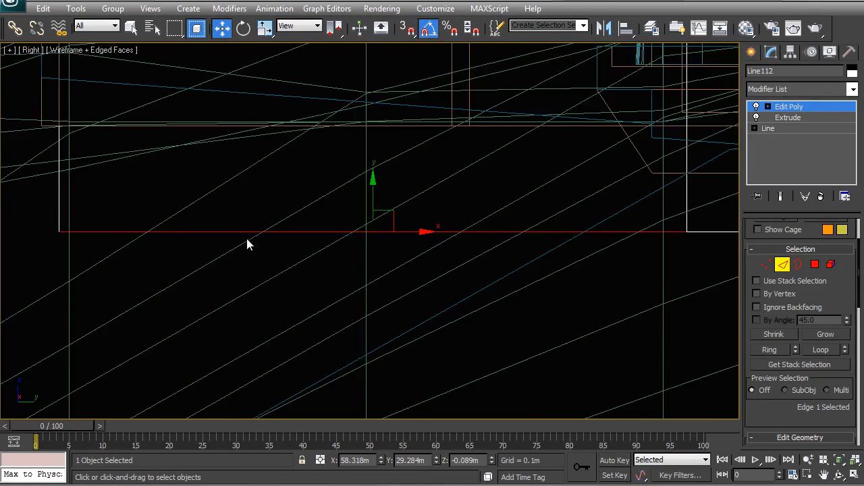
{"action": "middle_click_drag", "start_coordinate": [370, 227], "coordinate": [365, 269]}
{"action": "scroll", "coordinate": [365, 266], "scroll_direction": "down", "scroll_amount": 4}
{"action": "scroll", "coordinate": [365, 266], "scroll_direction": "up", "scroll_amount": 3}
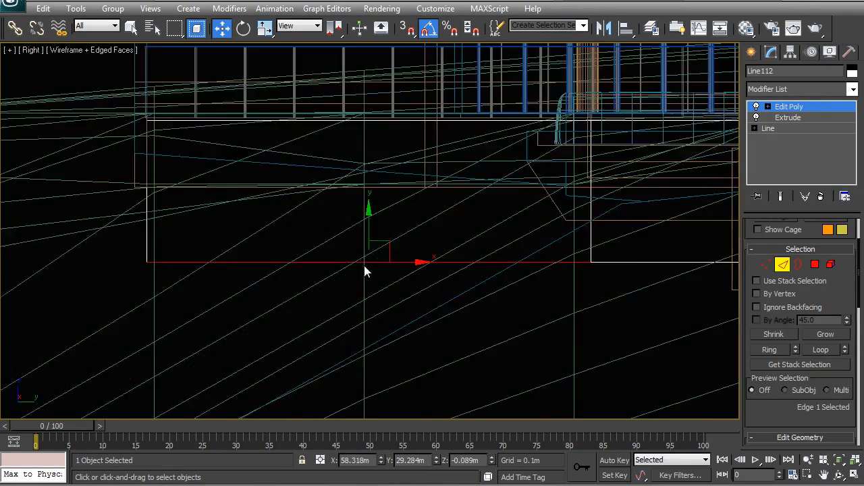
{"action": "middle_click_drag", "start_coordinate": [360, 237], "coordinate": [368, 285]}
{"action": "left_click_drag", "start_coordinate": [378, 278], "coordinate": [345, 170]}
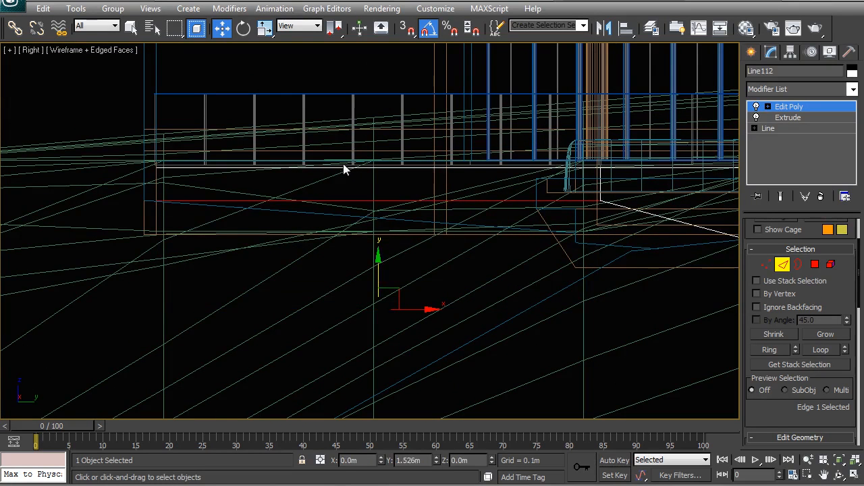
Return to the shaded perspective view, leave edge editing and deselect the base wall
{"action": "mouse_move", "coordinate": [354, 201]}
{"action": "middle_mouse_down"}
{"action": "mouse_move", "coordinate": [337, 242]}
{"action": "mouse_move", "coordinate": [362, 246]}
{"action": "mouse_move", "coordinate": [273, 196]}
{"action": "mouse_move", "coordinate": [541, 198]}
{"action": "mouse_move", "coordinate": [331, 201]}
{"action": "middle_mouse_up"}
{"action": "key", "text": "p"}
{"action": "key", "text": "F3"}
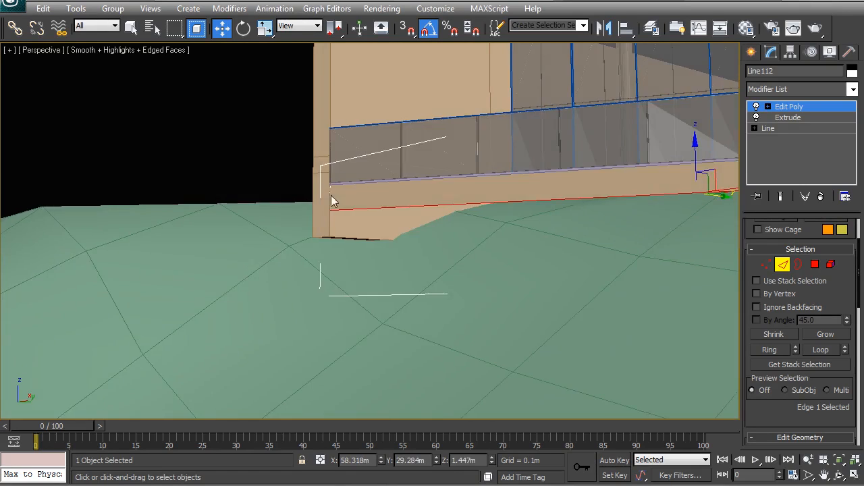
{"action": "left_click", "coordinate": [252, 148]}
{"action": "right_click", "coordinate": [338, 201]}
{"action": "left_click", "coordinate": [312, 191]}
{"action": "left_click", "coordinate": [393, 239]}
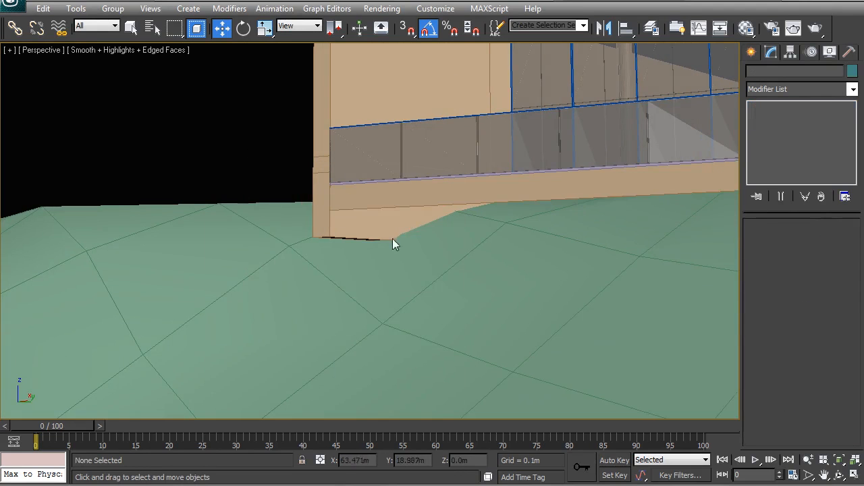
Raise the end wall's two lower front vertices to 1.45 m, level with the raised underside of the base wall
{"action": "left_click", "coordinate": [346, 233]}
{"action": "middle_click_drag", "start_coordinate": [345, 237], "coordinate": [378, 257], "text": "alt"}
{"action": "left_click_drag", "start_coordinate": [336, 269], "coordinate": [285, 230]}
{"action": "middle_click_drag", "start_coordinate": [355, 241], "coordinate": [245, 312], "text": "alt"}
{"action": "key", "text": "s"}
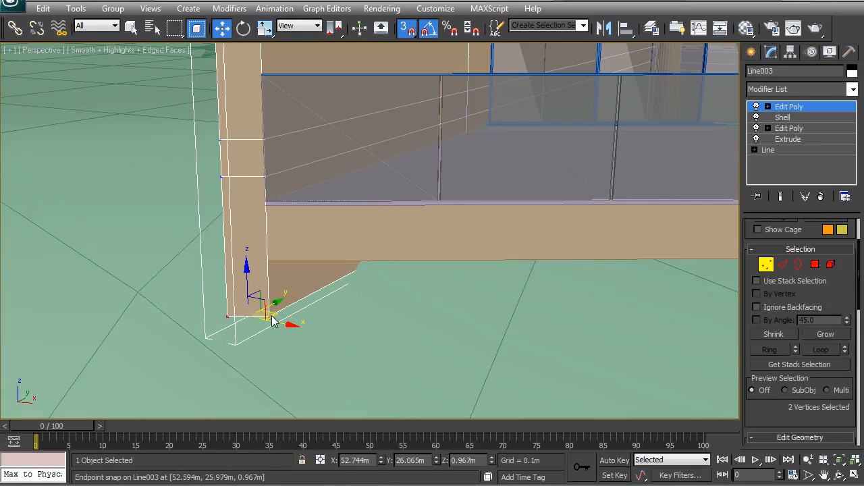
{"action": "middle_click_drag", "start_coordinate": [335, 314], "coordinate": [277, 327], "text": "alt"}
{"action": "left_click_drag", "start_coordinate": [269, 323], "coordinate": [269, 255]}
{"action": "right_click", "coordinate": [268, 255]}
{"action": "key", "text": "s"}
{"action": "left_click_drag", "start_coordinate": [244, 293], "coordinate": [229, 221]}
{"action": "middle_click_drag", "start_coordinate": [258, 237], "coordinate": [350, 210], "text": "alt"}
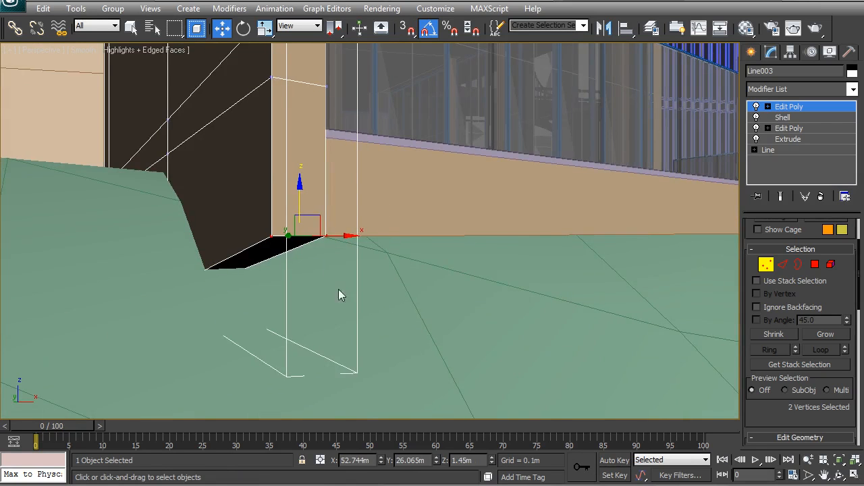
{"action": "middle_click_drag", "start_coordinate": [313, 268], "coordinate": [338, 233], "text": "alt"}
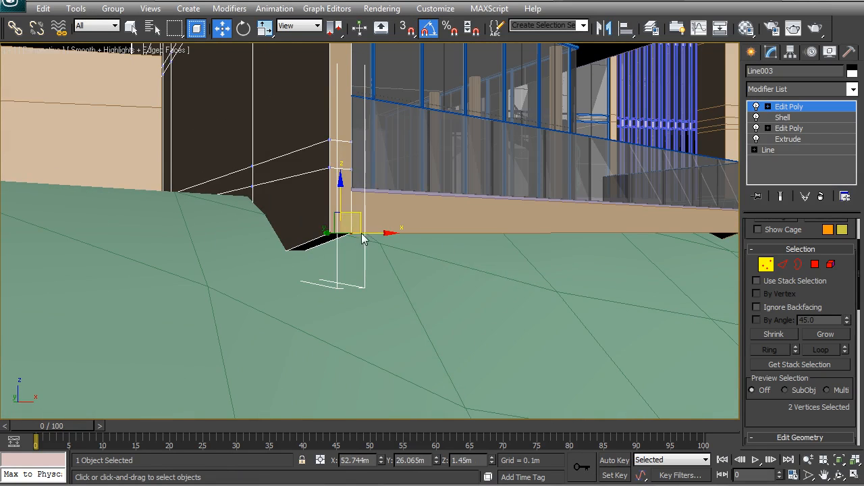
Leave vertex editing of the end wall and examine the underside of the raised corner and terrace base
{"action": "middle_click_drag", "start_coordinate": [425, 241], "coordinate": [272, 149], "text": "alt"}
{"action": "left_click", "coordinate": [302, 156]}
{"action": "scroll", "coordinate": [338, 204], "scroll_direction": "down", "scroll_amount": 2}
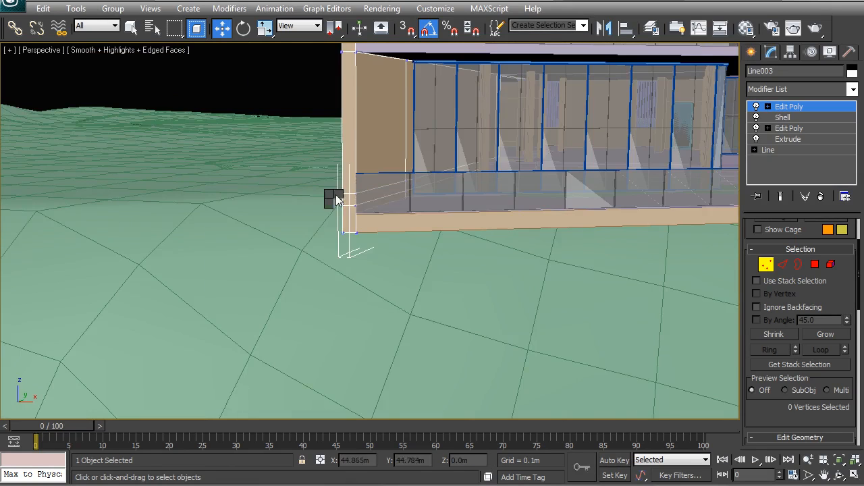
{"action": "key", "text": "1"}
{"action": "scroll", "coordinate": [343, 192], "scroll_direction": "down", "scroll_amount": 3}
{"action": "middle_click_drag", "start_coordinate": [379, 196], "coordinate": [437, 186], "text": "alt"}
{"action": "scroll", "coordinate": [405, 247], "scroll_direction": "up", "scroll_amount": 4}
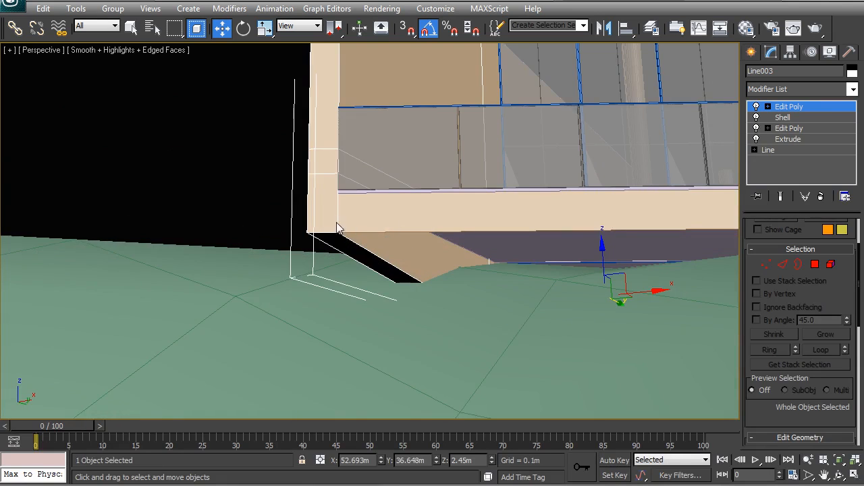
{"action": "scroll", "coordinate": [343, 292], "scroll_direction": "down", "scroll_amount": 3}
{"action": "middle_click_drag", "start_coordinate": [464, 289], "coordinate": [470, 269], "text": "alt"}
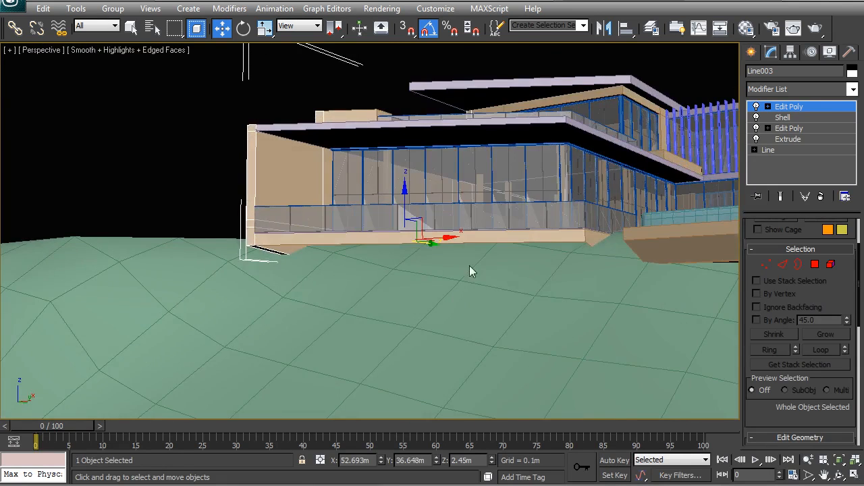
Extend the base wall inward by extruding a copy of its raised lower front edge beneath the terrace
{"action": "left_click", "coordinate": [475, 243]}
{"action": "scroll", "coordinate": [459, 249], "scroll_direction": "up", "scroll_amount": 3}
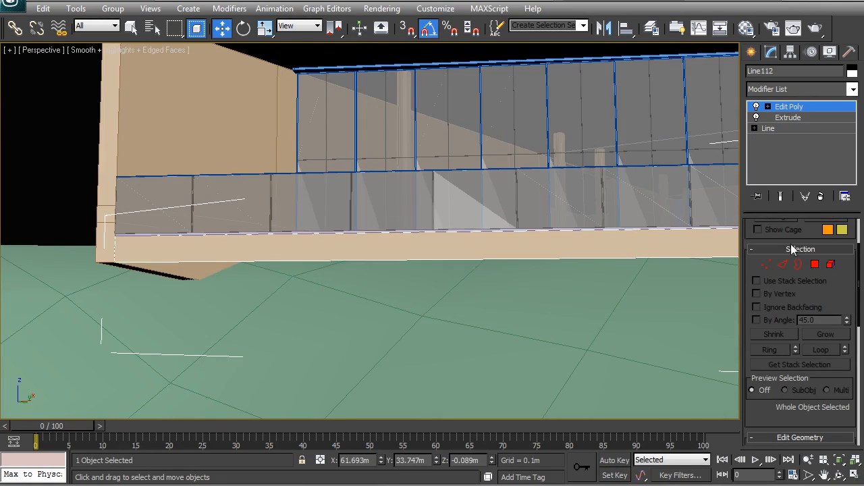
{"action": "left_click", "coordinate": [688, 258]}
{"action": "scroll", "coordinate": [574, 273], "scroll_direction": "down", "scroll_amount": 4}
{"action": "key", "text": "F3"}
{"action": "middle_click_drag", "start_coordinate": [459, 263], "coordinate": [512, 235], "text": "alt"}
{"action": "scroll", "coordinate": [513, 234], "scroll_direction": "up", "scroll_amount": 2}
{"action": "middle_click_drag", "start_coordinate": [387, 272], "coordinate": [418, 243]}
{"action": "left_click_drag", "start_coordinate": [417, 241], "coordinate": [403, 247], "text": "shift"}
{"action": "left_click_drag", "start_coordinate": [291, 301], "coordinate": [293, 301], "text": "shift"}
Isolate the base wall and snap the copied inner edge down to the lower corner vertex of its return wall
{"action": "key", "text": "s"}
{"action": "middle_click_drag", "start_coordinate": [464, 348], "coordinate": [439, 310]}
{"action": "right_click", "coordinate": [445, 246]}
{"action": "left_click", "coordinate": [486, 145]}
{"action": "middle_click_drag", "start_coordinate": [448, 220], "coordinate": [411, 213], "text": "alt"}
{"action": "scroll", "coordinate": [456, 262], "scroll_direction": "up", "scroll_amount": 2}
{"action": "middle_click_drag", "start_coordinate": [456, 262], "coordinate": [431, 283], "text": "alt"}
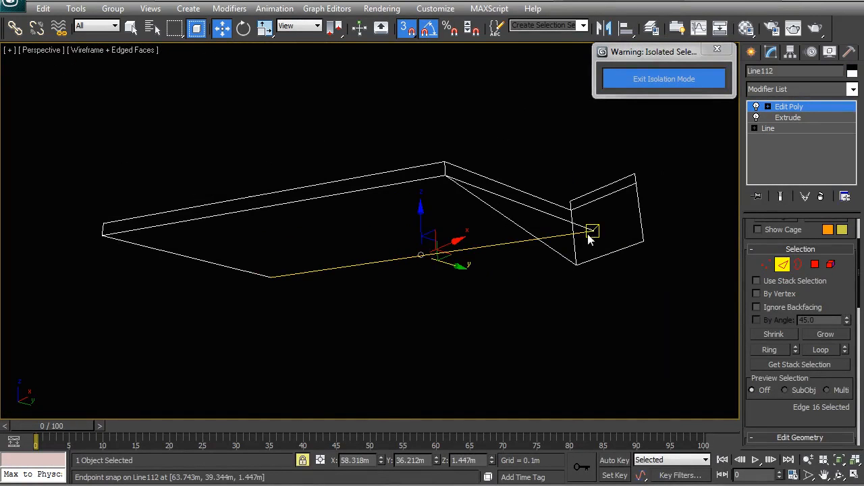
{"action": "left_click_drag", "start_coordinate": [591, 233], "coordinate": [574, 264]}
Set the X position of the inner edge's free end vertex to 52.893 m, aligning it with the front corner vertices
{"action": "middle_click_drag", "start_coordinate": [331, 251], "coordinate": [360, 261]}
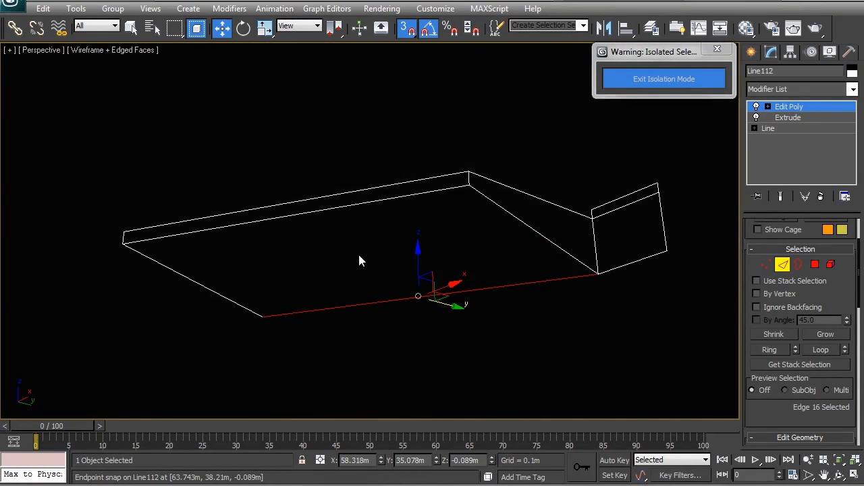
{"action": "left_click", "coordinate": [764, 265]}
{"action": "left_click", "coordinate": [263, 316]}
{"action": "middle_click_drag", "start_coordinate": [275, 334], "coordinate": [210, 137], "text": "alt"}
{"action": "left_click", "coordinate": [158, 107]}
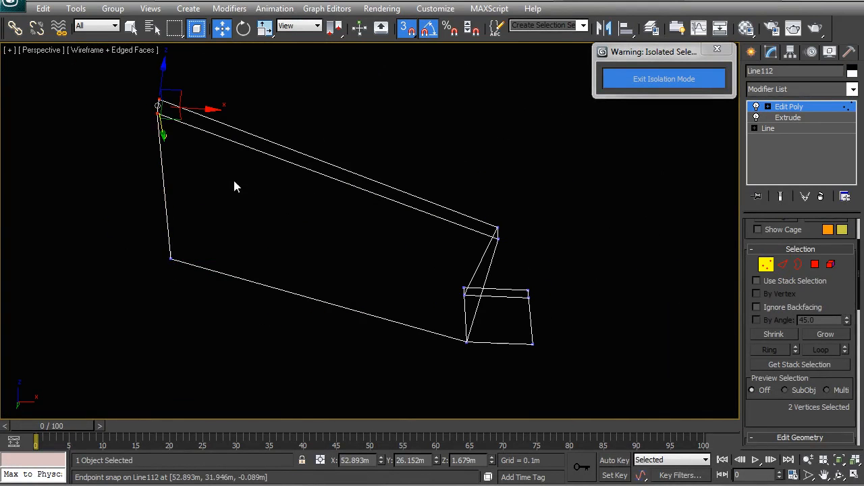
{"action": "left_click_drag", "start_coordinate": [369, 463], "coordinate": [295, 463]}
{"action": "left_click_drag", "start_coordinate": [97, 209], "coordinate": [199, 324]}
{"action": "left_click_drag", "start_coordinate": [370, 462], "coordinate": [283, 463]}
Check the base wall's outline from above, leave vertex editing and exit isolation mode in shaded perspective display
{"action": "middle_click_drag", "start_coordinate": [325, 378], "coordinate": [307, 304], "text": "alt"}
{"action": "key", "text": "t"}
{"action": "key", "text": "z"}
{"action": "scroll", "coordinate": [405, 253], "scroll_direction": "down", "scroll_amount": 3}
{"action": "right_click", "coordinate": [412, 244]}
{"action": "left_click", "coordinate": [397, 229]}
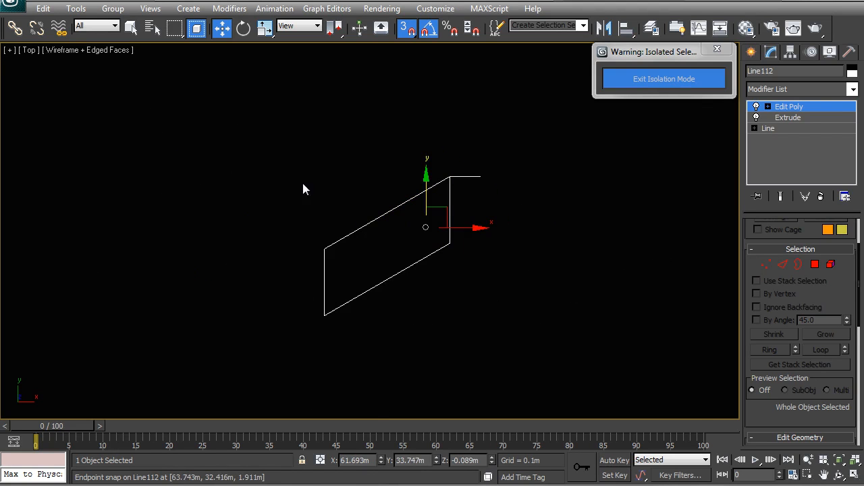
{"action": "key", "text": "p"}
{"action": "key", "text": "z"}
{"action": "mouse_move", "coordinate": [306, 282]}
{"action": "middle_mouse_down", "text": "alt"}
{"action": "mouse_move", "coordinate": [336, 215]}
{"action": "mouse_move", "coordinate": [352, 203]}
{"action": "mouse_move", "coordinate": [295, 221]}
{"action": "mouse_move", "coordinate": [181, 182]}
{"action": "middle_mouse_up", "text": "alt"}
{"action": "left_click", "coordinate": [643, 93]}
{"action": "key", "text": "F3"}
{"action": "left_click", "coordinate": [181, 186]}
Examine the inner vertex of the sloped base underside against the surrounding walls in wireframe and shaded display
{"action": "middle_click_drag", "start_coordinate": [330, 224], "coordinate": [390, 227], "text": "alt"}
{"action": "scroll", "coordinate": [389, 221], "scroll_direction": "up", "scroll_amount": 3}
{"action": "middle_click_drag", "start_coordinate": [305, 291], "coordinate": [374, 244], "text": "alt"}
{"action": "key", "text": "F3"}
{"action": "mouse_move", "coordinate": [329, 261]}
{"action": "middle_mouse_down", "text": "alt"}
{"action": "mouse_move", "coordinate": [352, 262]}
{"action": "mouse_move", "coordinate": [330, 291]}
{"action": "middle_mouse_up", "text": "alt"}
{"action": "scroll", "coordinate": [331, 290], "scroll_direction": "up", "scroll_amount": 2}
{"action": "left_click", "coordinate": [288, 298]}
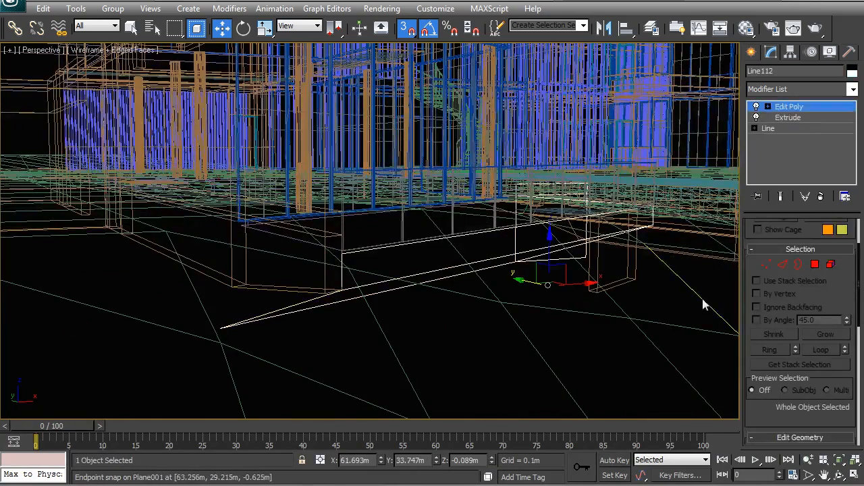
{"action": "left_click", "coordinate": [763, 266]}
{"action": "middle_click_drag", "start_coordinate": [330, 308], "coordinate": [355, 329], "text": "alt"}
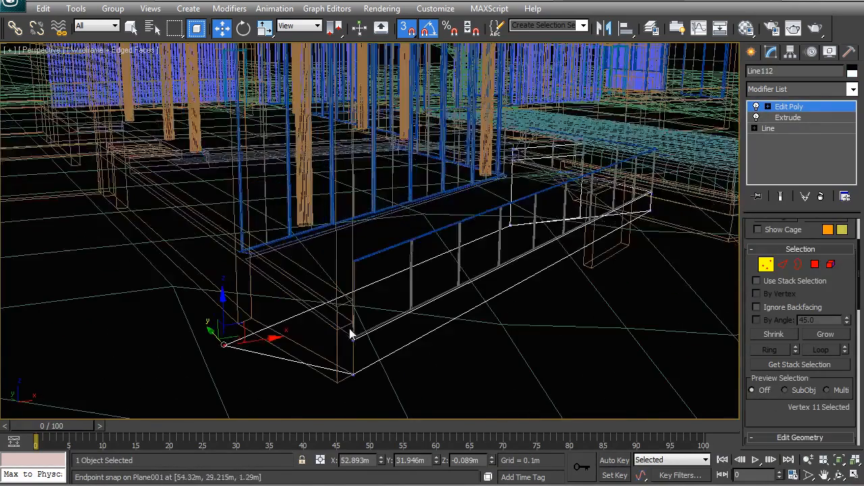
{"action": "mouse_move", "coordinate": [228, 347]}
{"action": "middle_mouse_down", "text": "alt"}
{"action": "mouse_move", "coordinate": [245, 328]}
{"action": "mouse_move", "coordinate": [261, 350]}
{"action": "mouse_move", "coordinate": [332, 284]}
{"action": "mouse_move", "coordinate": [371, 276]}
{"action": "mouse_move", "coordinate": [307, 252]}
{"action": "middle_mouse_up", "text": "alt"}
{"action": "key", "text": "F3"}
{"action": "right_click", "coordinate": [143, 201]}
{"action": "left_click", "coordinate": [160, 178]}
Hide the 01_Site Mesh layer to reveal the lower parts of the house
{"action": "middle_click_drag", "start_coordinate": [161, 179], "coordinate": [470, 249], "text": "alt"}
{"action": "scroll", "coordinate": [497, 249], "scroll_direction": "down", "scroll_amount": 5}
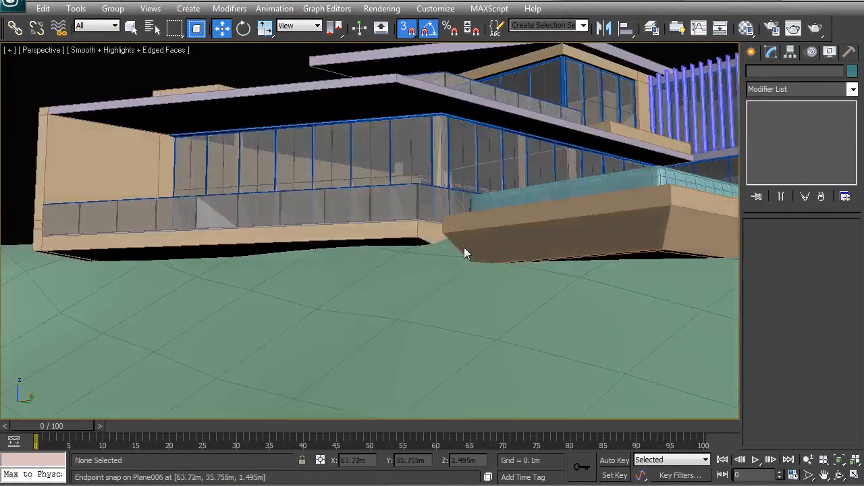
{"action": "middle_click_drag", "start_coordinate": [545, 233], "coordinate": [563, 283], "text": "alt"}
{"action": "scroll", "coordinate": [563, 284], "scroll_direction": "up", "scroll_amount": 3}
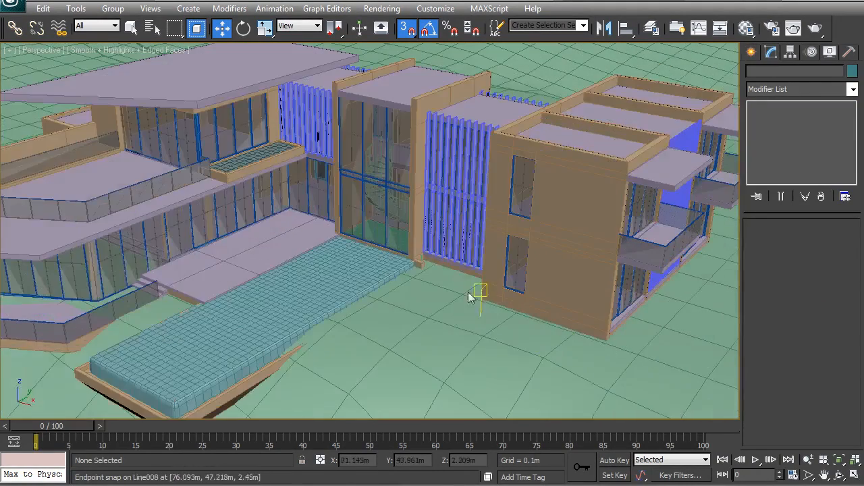
{"action": "scroll", "coordinate": [423, 268], "scroll_direction": "up", "scroll_amount": 2}
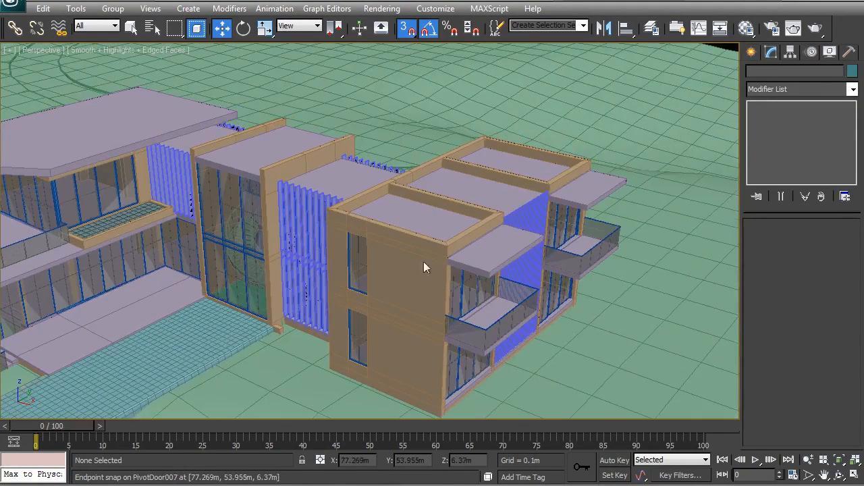
{"action": "left_click", "coordinate": [653, 28]}
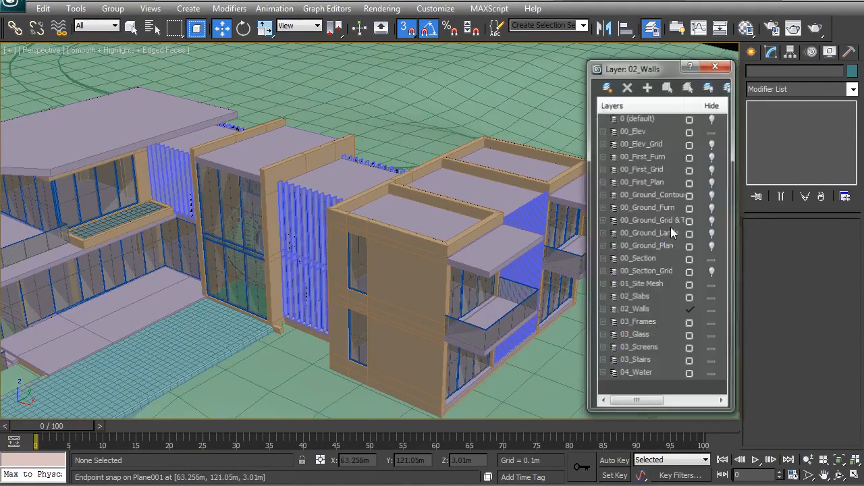
{"action": "left_click", "coordinate": [713, 286]}
{"action": "left_click", "coordinate": [716, 64]}
Select the walls of the two-storey balcony wing and activate the Edit Poly modifier below Shell
{"action": "middle_click_drag", "start_coordinate": [459, 266], "coordinate": [405, 238]}
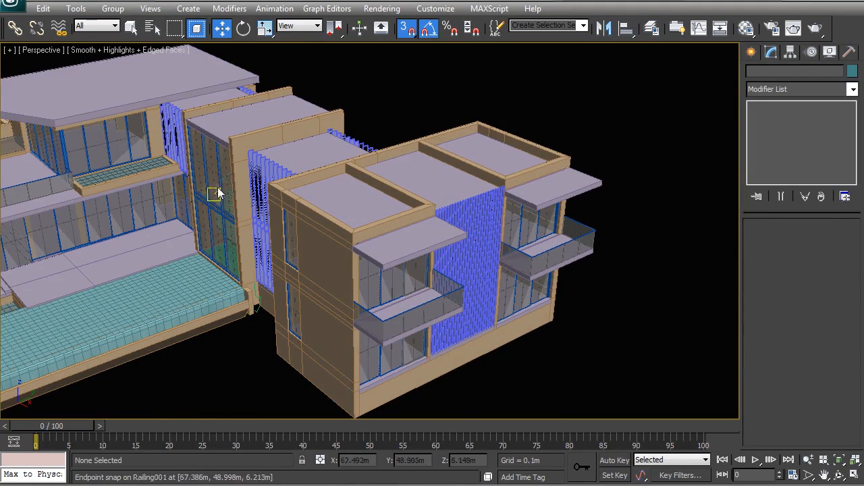
{"action": "middle_click_drag", "start_coordinate": [253, 154], "coordinate": [304, 158], "text": "alt"}
{"action": "scroll", "coordinate": [383, 215], "scroll_direction": "up", "scroll_amount": 3}
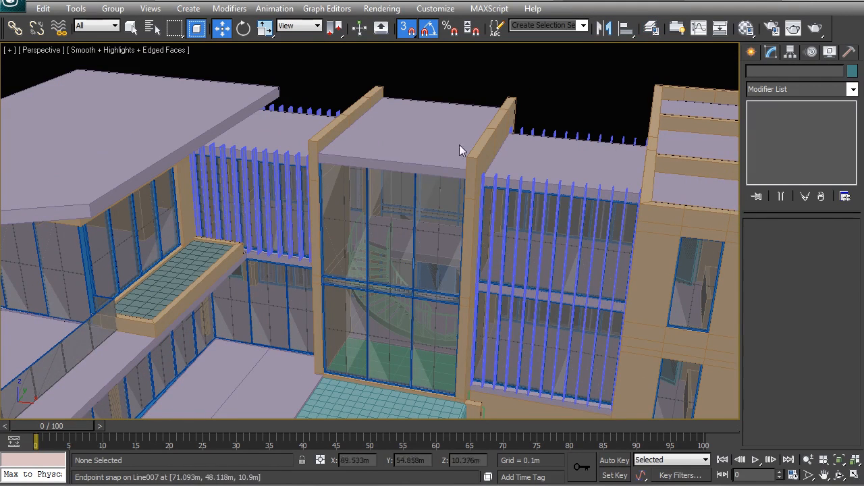
{"action": "mouse_move", "coordinate": [237, 197]}
{"action": "middle_mouse_down", "text": "alt"}
{"action": "mouse_move", "coordinate": [353, 245]}
{"action": "mouse_move", "coordinate": [438, 238]}
{"action": "middle_mouse_up", "text": "alt"}
{"action": "middle_click_drag", "start_coordinate": [521, 260], "coordinate": [542, 190]}
{"action": "left_click", "coordinate": [488, 161]}
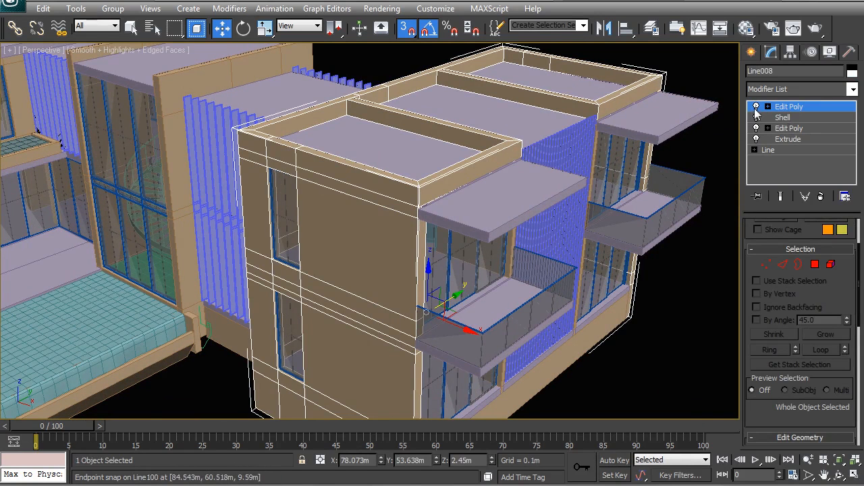
{"action": "left_click", "coordinate": [790, 128]}
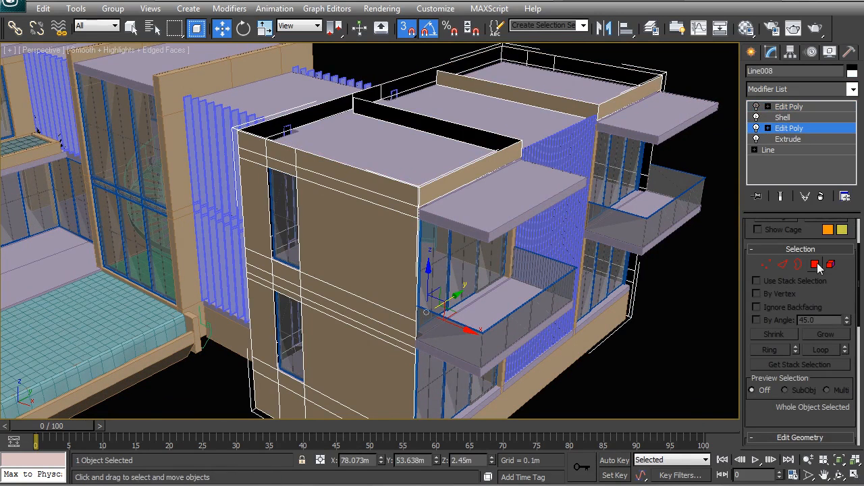
Delete the four parapet wall polygons around the recessed roof edge above the two balcony canopies and leave polygon editing
{"action": "left_click", "coordinate": [815, 264]}
{"action": "left_click", "coordinate": [492, 156]}
{"action": "left_click", "coordinate": [462, 182], "text": "ctrl"}
{"action": "middle_click_drag", "start_coordinate": [523, 189], "coordinate": [518, 198], "text": "alt"}
{"action": "key", "text": "F2"}
{"action": "middle_click_drag", "start_coordinate": [598, 197], "coordinate": [545, 193], "text": "alt"}
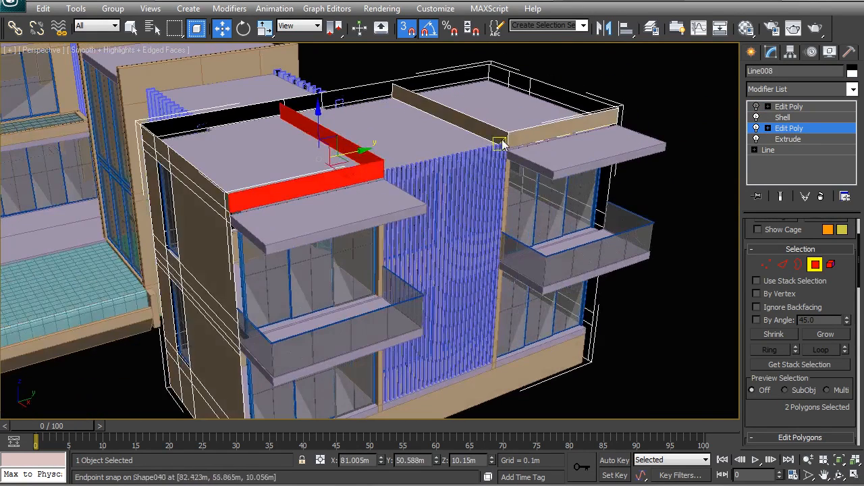
{"action": "left_click", "coordinate": [503, 143], "text": "ctrl"}
{"action": "left_click", "coordinate": [527, 136], "text": "ctrl"}
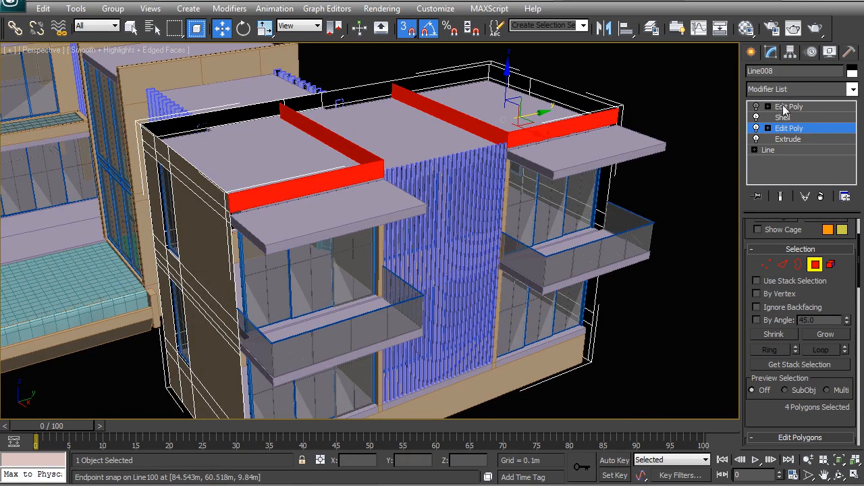
{"action": "middle_click_drag", "start_coordinate": [514, 195], "coordinate": [481, 196], "text": "alt"}
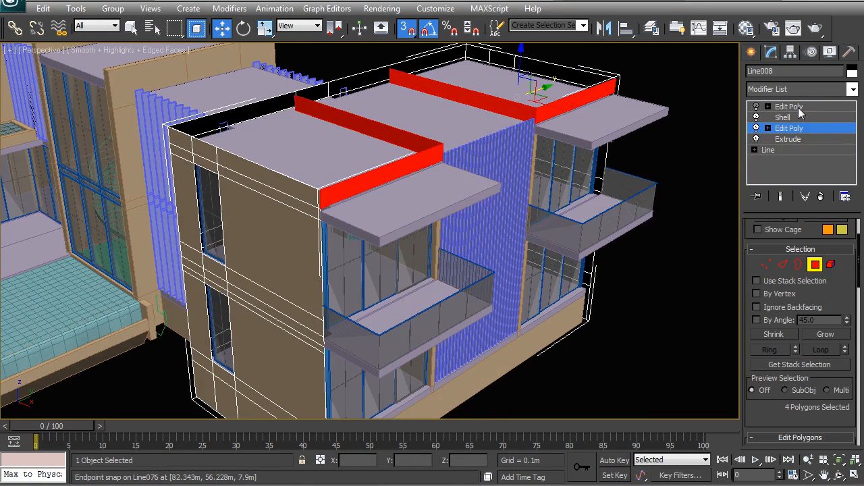
{"action": "mouse_move", "coordinate": [392, 190]}
{"action": "middle_mouse_down", "text": "alt"}
{"action": "mouse_move", "coordinate": [369, 186]}
{"action": "mouse_move", "coordinate": [378, 179]}
{"action": "middle_mouse_up", "text": "alt"}
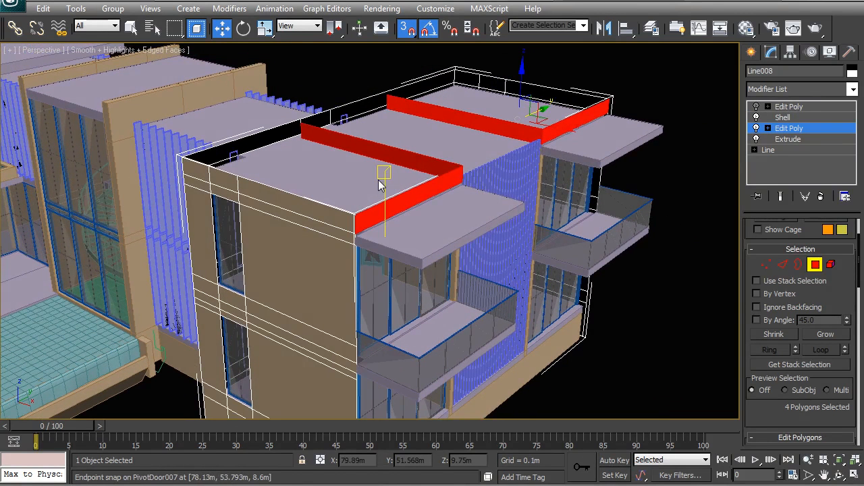
{"action": "key", "text": "Delete"}
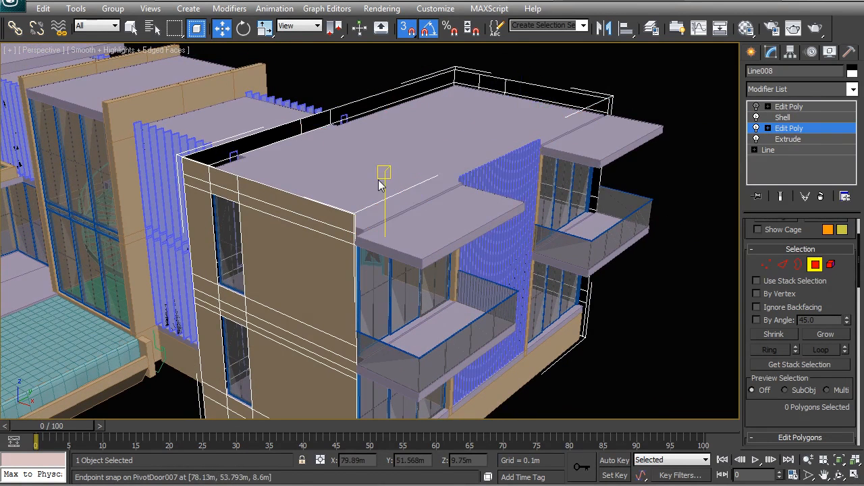
{"action": "right_click", "coordinate": [414, 183]}
{"action": "left_click", "coordinate": [391, 168]}
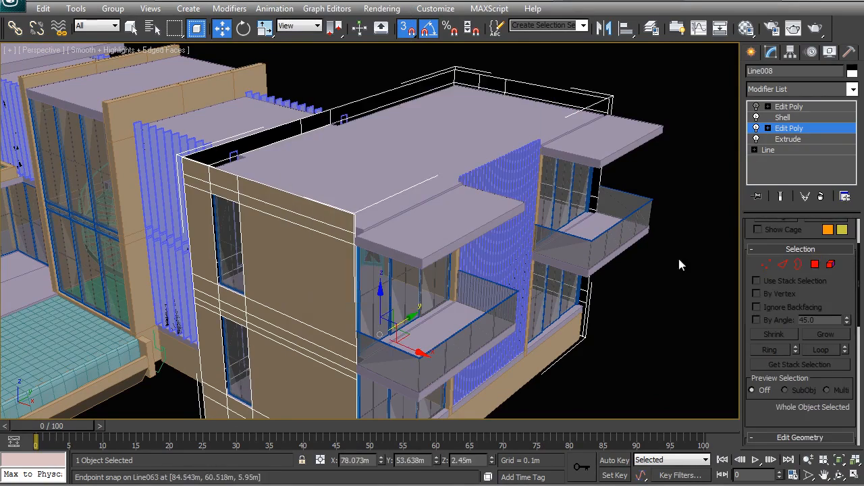
Reselect the balcony wing's walls to check the roof edge with Shell applied, clear the selection and inspect the canopies and balconies
{"action": "left_click", "coordinate": [678, 258]}
{"action": "left_click", "coordinate": [402, 245]}
{"action": "middle_click_drag", "start_coordinate": [402, 245], "coordinate": [319, 241], "text": "alt"}
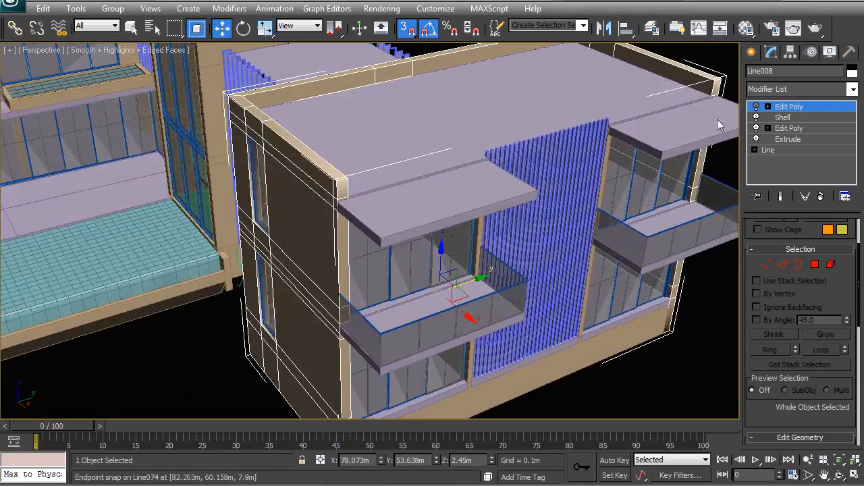
{"action": "middle_click_drag", "start_coordinate": [604, 162], "coordinate": [513, 204]}
{"action": "mouse_move", "coordinate": [513, 204]}
{"action": "middle_mouse_down", "text": "alt"}
{"action": "mouse_move", "coordinate": [486, 196]}
{"action": "mouse_move", "coordinate": [512, 202]}
{"action": "middle_mouse_up", "text": "alt"}
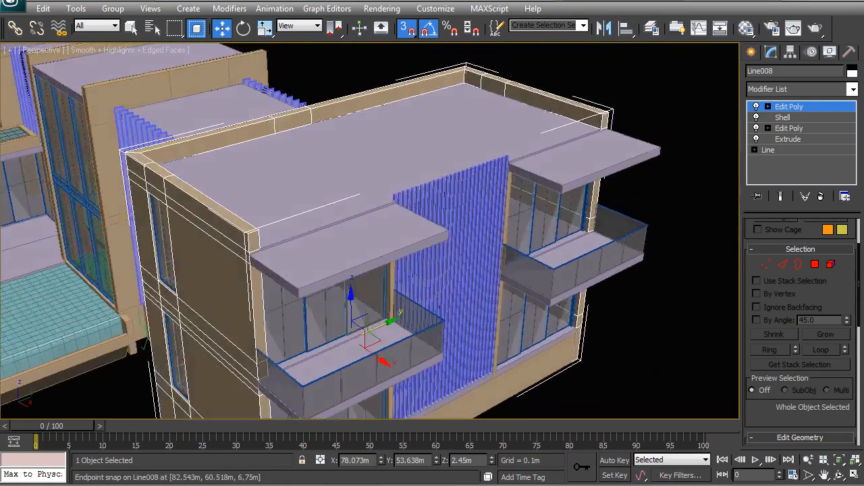
{"action": "left_click", "coordinate": [646, 99]}
{"action": "mouse_move", "coordinate": [405, 202]}
{"action": "middle_mouse_down", "text": "alt"}
{"action": "mouse_move", "coordinate": [425, 208]}
{"action": "mouse_move", "coordinate": [424, 248]}
{"action": "mouse_move", "coordinate": [432, 248]}
{"action": "mouse_move", "coordinate": [342, 216]}
{"action": "mouse_move", "coordinate": [418, 222]}
{"action": "mouse_move", "coordinate": [400, 236]}
{"action": "mouse_move", "coordinate": [398, 216]}
{"action": "middle_mouse_up", "text": "alt"}
{"action": "scroll", "coordinate": [426, 208], "scroll_direction": "down", "scroll_amount": 2}
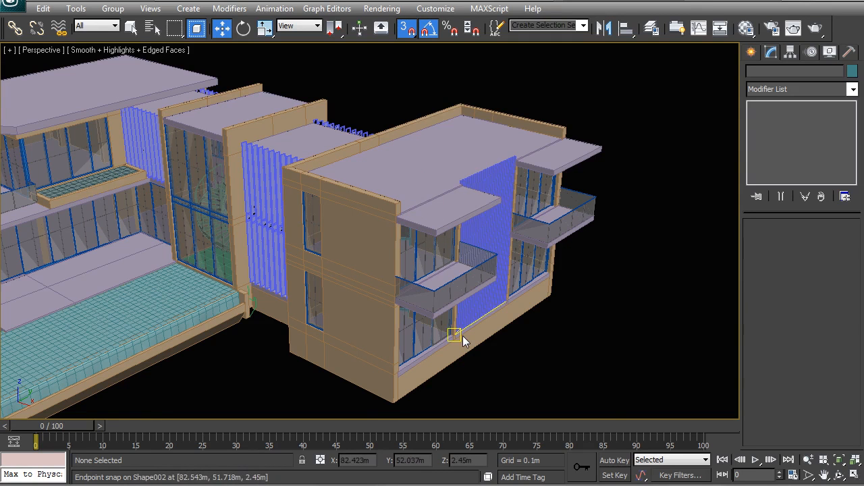
{"action": "middle_click_drag", "start_coordinate": [412, 239], "coordinate": [389, 225]}
{"action": "scroll", "coordinate": [389, 226], "scroll_direction": "up", "scroll_amount": 4}
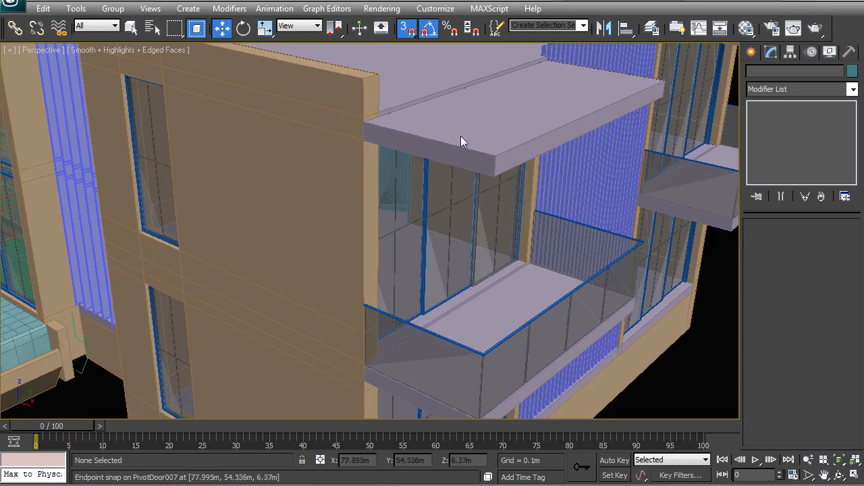
{"action": "scroll", "coordinate": [368, 131], "scroll_direction": "up", "scroll_amount": 1}
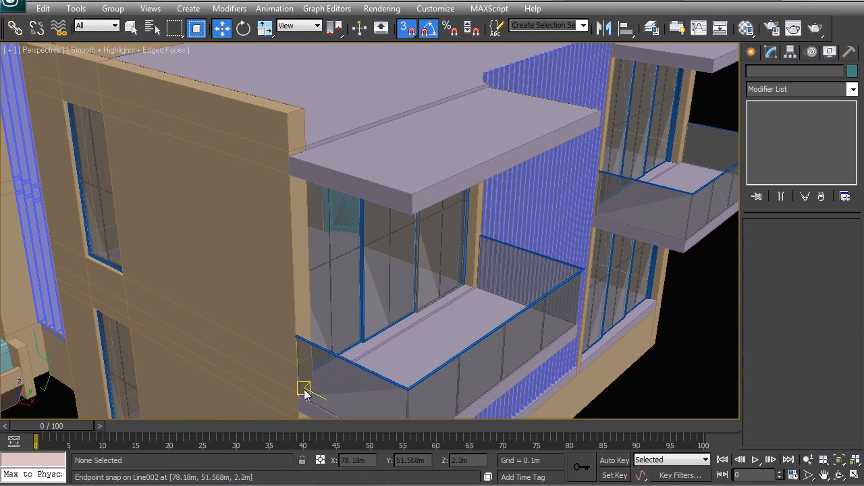
{"action": "middle_click_drag", "start_coordinate": [656, 255], "coordinate": [591, 285]}
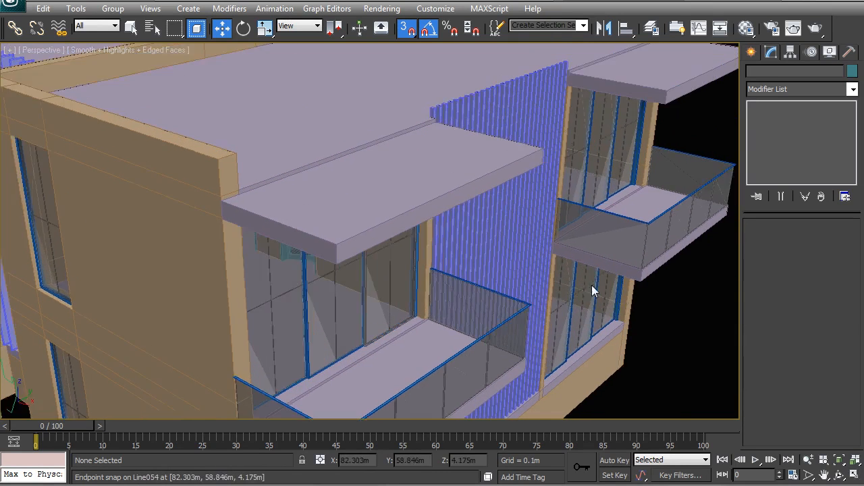
{"action": "scroll", "coordinate": [456, 258], "scroll_direction": "down", "scroll_amount": 4}
Examine the underside of the overhanging upper roof, the terraces and the end wall of the lower wing from several sides
{"action": "mouse_move", "coordinate": [457, 258]}
{"action": "middle_mouse_down", "text": "alt"}
{"action": "mouse_move", "coordinate": [392, 261]}
{"action": "mouse_move", "coordinate": [448, 261]}
{"action": "mouse_move", "coordinate": [357, 283]}
{"action": "mouse_move", "coordinate": [308, 228]}
{"action": "mouse_move", "coordinate": [306, 204]}
{"action": "mouse_move", "coordinate": [173, 218]}
{"action": "mouse_move", "coordinate": [353, 199]}
{"action": "mouse_move", "coordinate": [360, 187]}
{"action": "mouse_move", "coordinate": [337, 185]}
{"action": "middle_mouse_up", "text": "alt"}
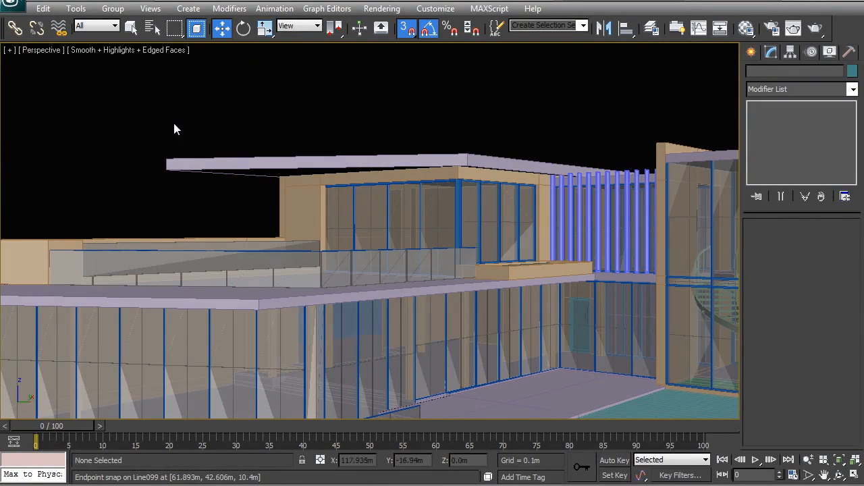
{"action": "mouse_move", "coordinate": [299, 205]}
{"action": "middle_mouse_down", "text": "alt"}
{"action": "mouse_move", "coordinate": [372, 188]}
{"action": "mouse_move", "coordinate": [439, 250]}
{"action": "mouse_move", "coordinate": [421, 193]}
{"action": "middle_mouse_up", "text": "alt"}
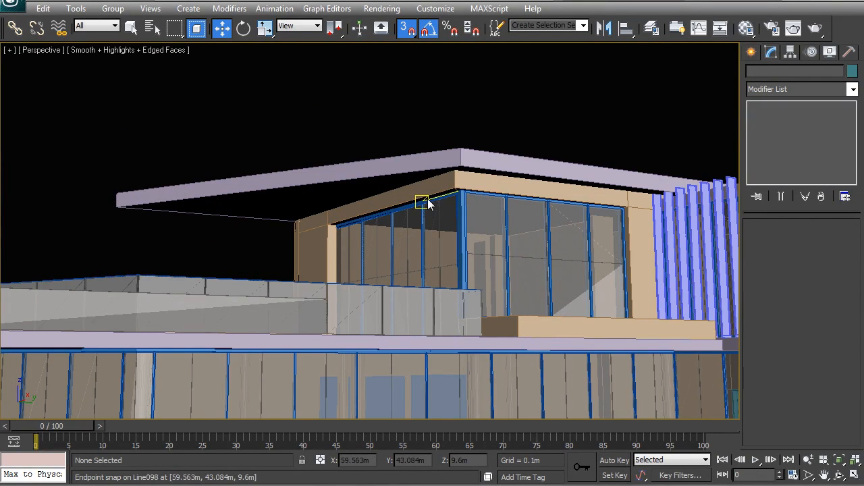
{"action": "middle_click_drag", "start_coordinate": [241, 266], "coordinate": [386, 222]}
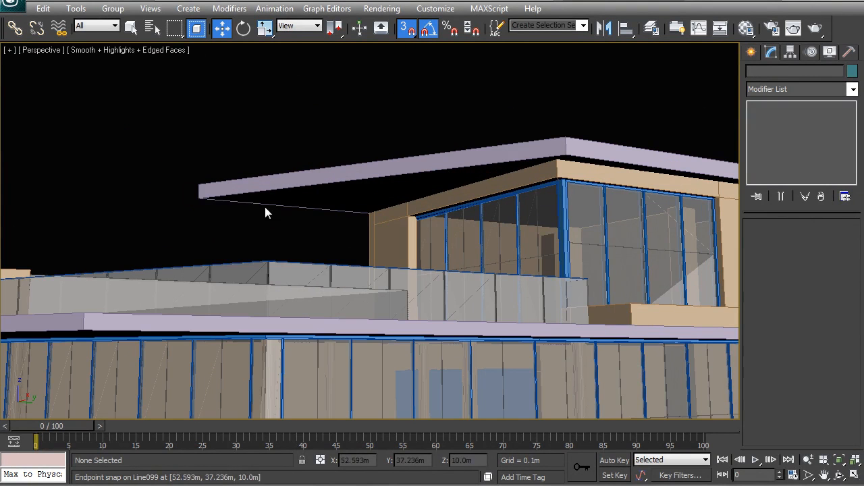
{"action": "scroll", "coordinate": [326, 237], "scroll_direction": "up", "scroll_amount": 6}
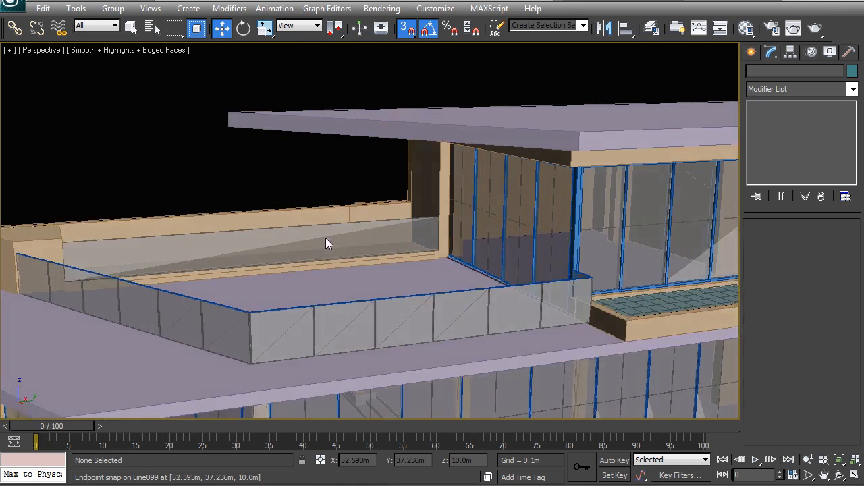
{"action": "middle_click_drag", "start_coordinate": [301, 236], "coordinate": [349, 222], "text": "alt"}
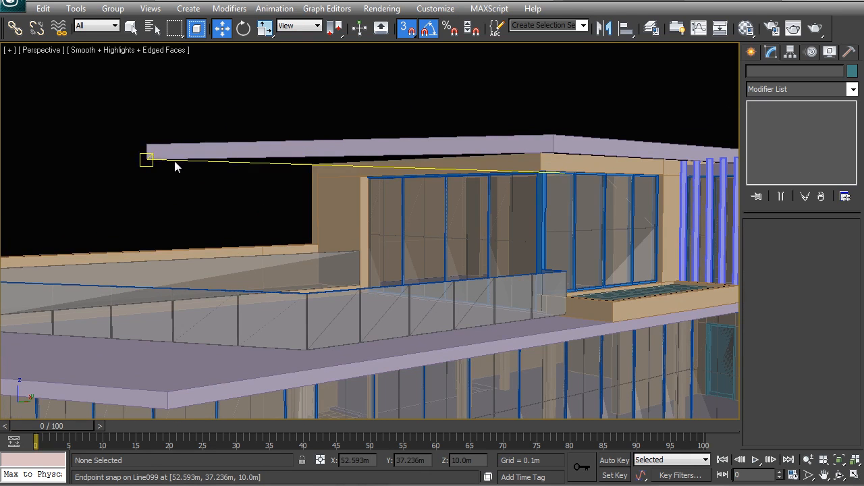
{"action": "middle_click_drag", "start_coordinate": [170, 187], "coordinate": [410, 144], "text": "alt"}
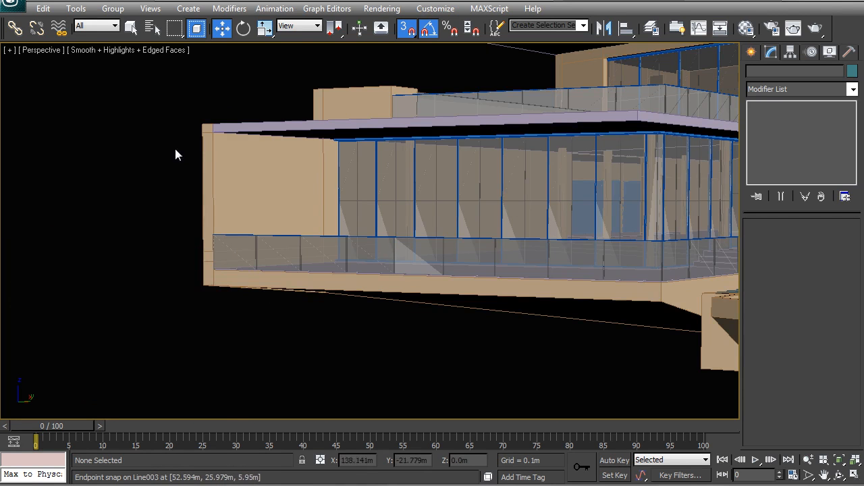
{"action": "middle_click_drag", "start_coordinate": [285, 147], "coordinate": [407, 185], "text": "alt"}
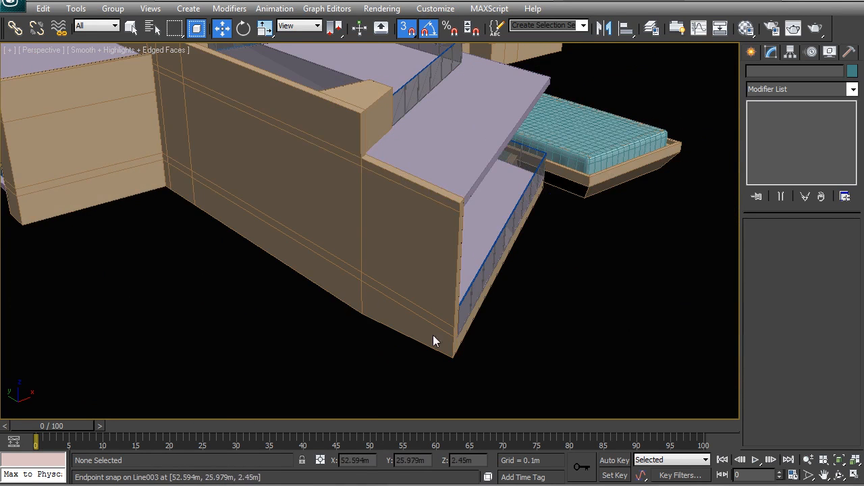
{"action": "middle_click_drag", "start_coordinate": [282, 166], "coordinate": [405, 145], "text": "alt"}
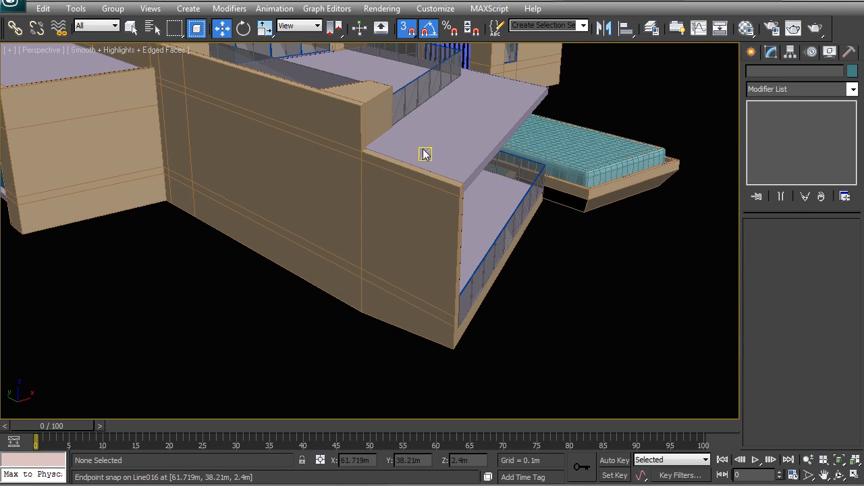
{"action": "middle_click_drag", "start_coordinate": [416, 215], "coordinate": [328, 215], "text": "alt"}
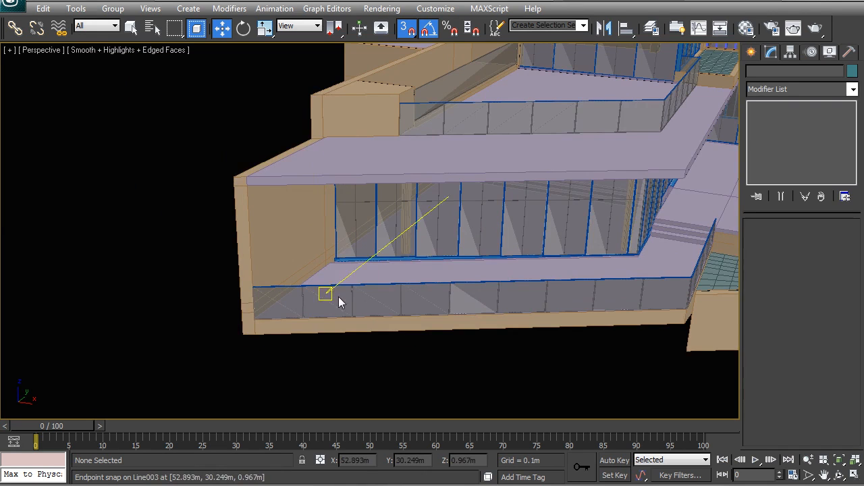
{"action": "middle_click_drag", "start_coordinate": [340, 303], "coordinate": [280, 291], "text": "alt"}
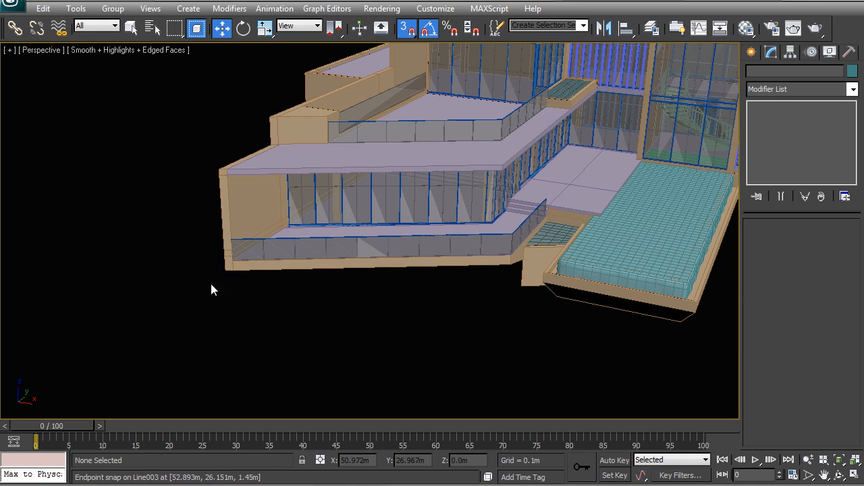
{"action": "middle_click_drag", "start_coordinate": [254, 263], "coordinate": [388, 200], "text": "alt"}
Select the overhanging roof slab of the upper storey and set its Extrude amount to -0.8 m
{"action": "left_click", "coordinate": [383, 162]}
{"action": "middle_click_drag", "start_coordinate": [383, 159], "coordinate": [304, 264]}
{"action": "middle_click_drag", "start_coordinate": [303, 264], "coordinate": [406, 245], "text": "alt"}
{"action": "scroll", "coordinate": [346, 272], "scroll_direction": "up", "scroll_amount": 3}
{"action": "mouse_move", "coordinate": [345, 272]}
{"action": "middle_mouse_down", "text": "alt"}
{"action": "mouse_move", "coordinate": [444, 235]}
{"action": "mouse_move", "coordinate": [427, 240]}
{"action": "middle_mouse_up", "text": "alt"}
{"action": "middle_click_drag", "start_coordinate": [498, 204], "coordinate": [424, 157], "text": "alt"}
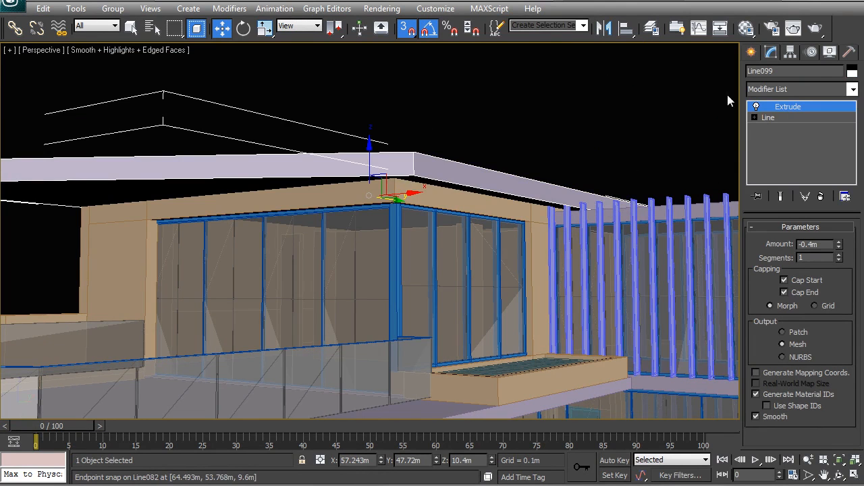
{"action": "left_click", "coordinate": [757, 107]}
{"action": "left_click", "coordinate": [758, 107]}
{"action": "left_click", "coordinate": [757, 107]}
{"action": "left_click", "coordinate": [757, 107]}
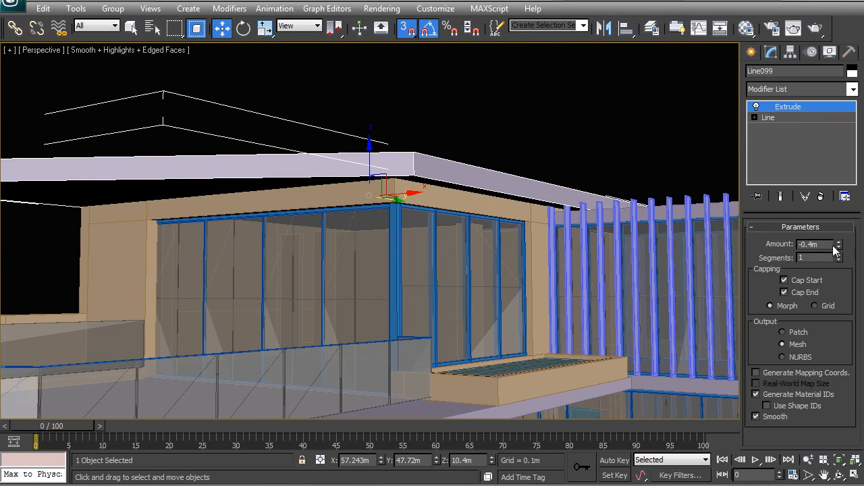
{"action": "left_click_drag", "start_coordinate": [839, 245], "coordinate": [844, 307]}
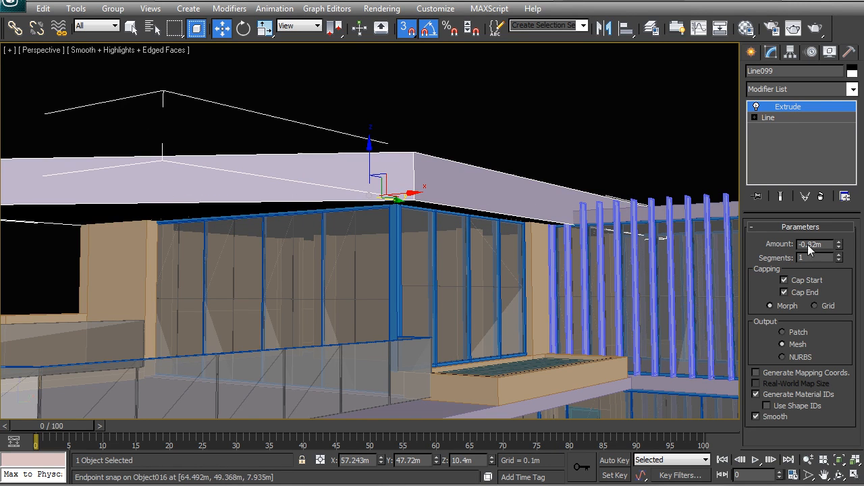
{"action": "key", "text": "Return"}
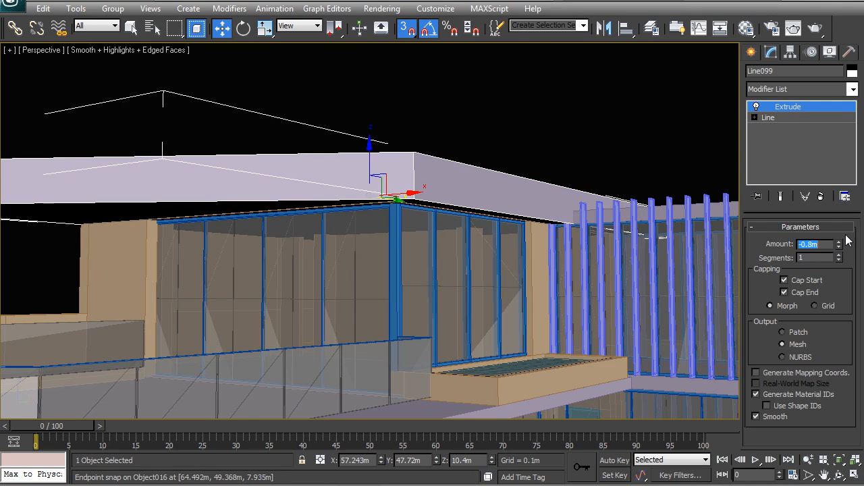
Inspect the thickened roof slab against the wall band and vertical fins, comparing it with its Extrude modifier off and on
{"action": "left_click", "coordinate": [561, 124]}
{"action": "left_click", "coordinate": [504, 187]}
{"action": "middle_click_drag", "start_coordinate": [530, 237], "coordinate": [409, 136]}
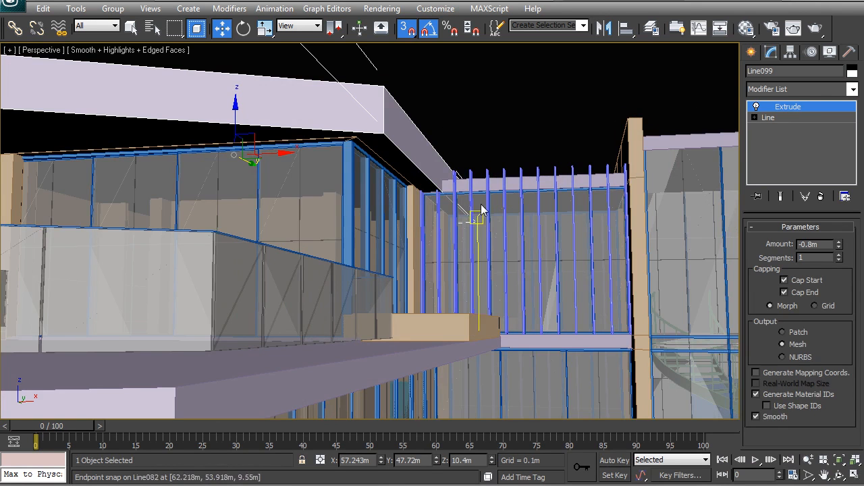
{"action": "scroll", "coordinate": [415, 237], "scroll_direction": "up", "scroll_amount": 3}
{"action": "left_click", "coordinate": [756, 108]}
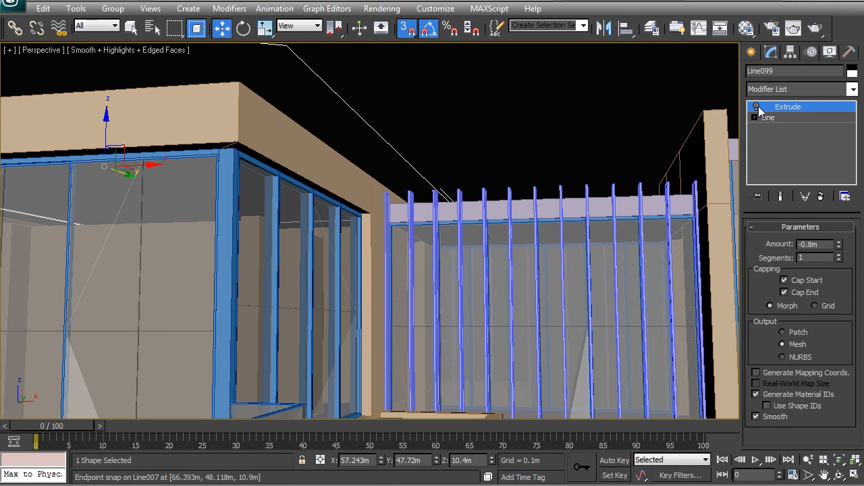
{"action": "left_click", "coordinate": [757, 107]}
{"action": "middle_click_drag", "start_coordinate": [439, 202], "coordinate": [446, 218]}
{"action": "left_click", "coordinate": [470, 135]}
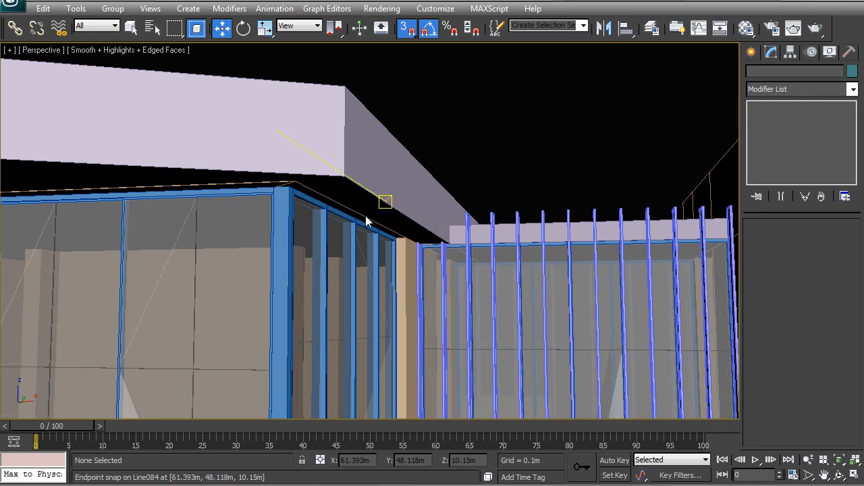
{"action": "scroll", "coordinate": [463, 232], "scroll_direction": "down", "scroll_amount": 4}
{"action": "left_click", "coordinate": [395, 228]}
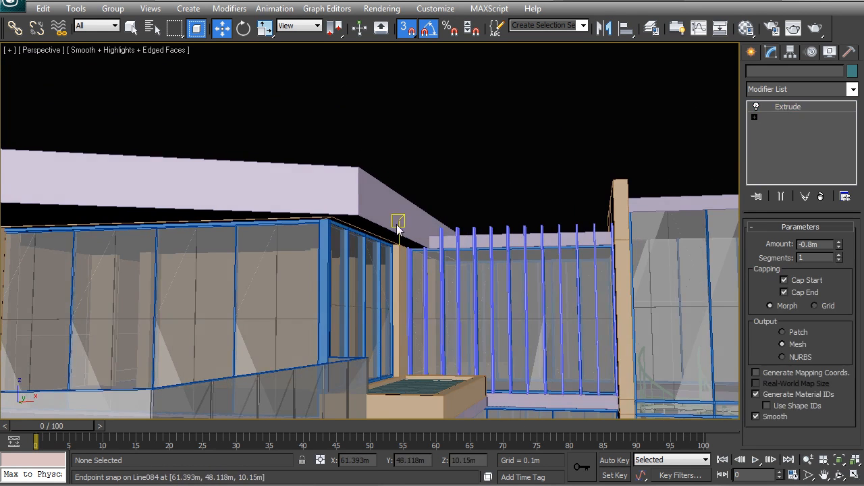
{"action": "scroll", "coordinate": [411, 233], "scroll_direction": "up", "scroll_amount": 4}
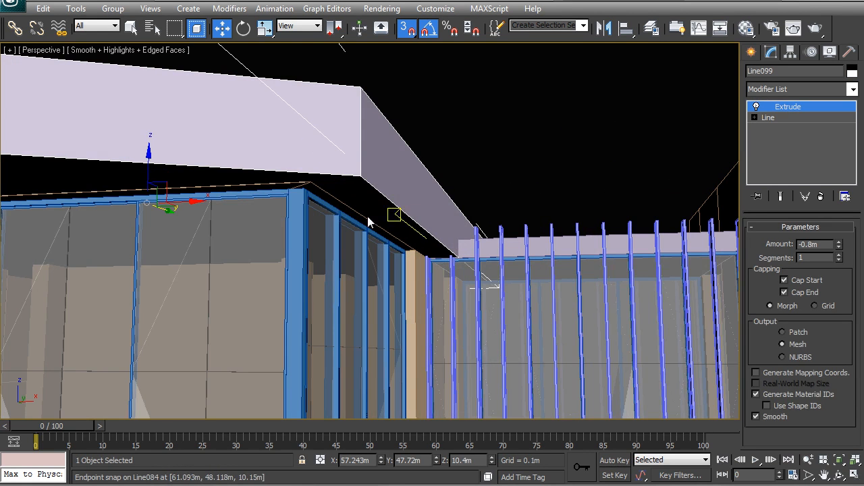
Copy the X coordinate of the outer end face on the wall band beneath the overhanging roof slab
{"action": "key", "text": "F3"}
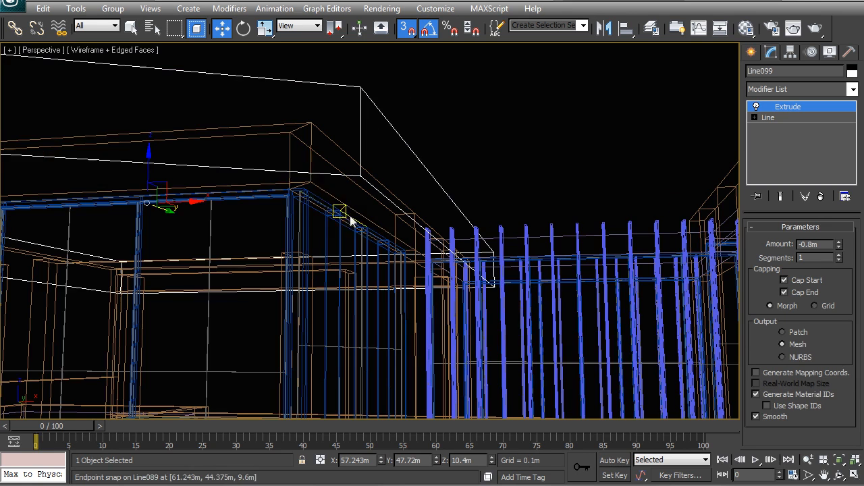
{"action": "left_click", "coordinate": [321, 194]}
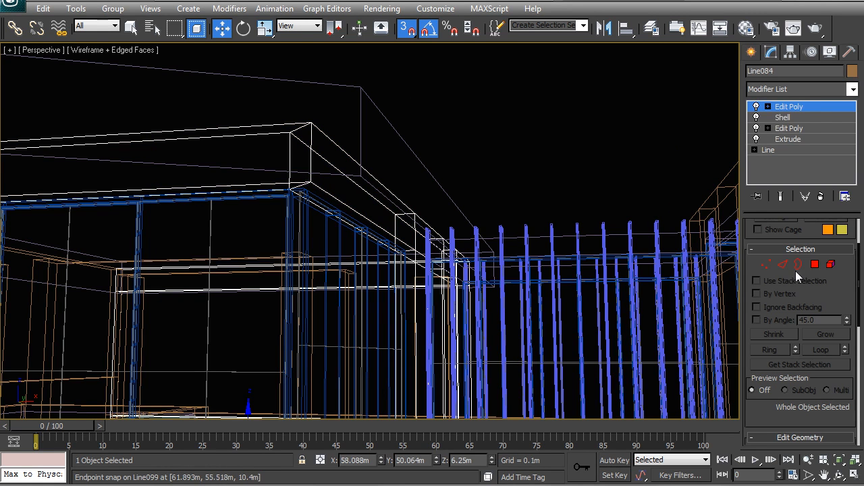
{"action": "left_click", "coordinate": [815, 264]}
{"action": "left_click", "coordinate": [343, 195]}
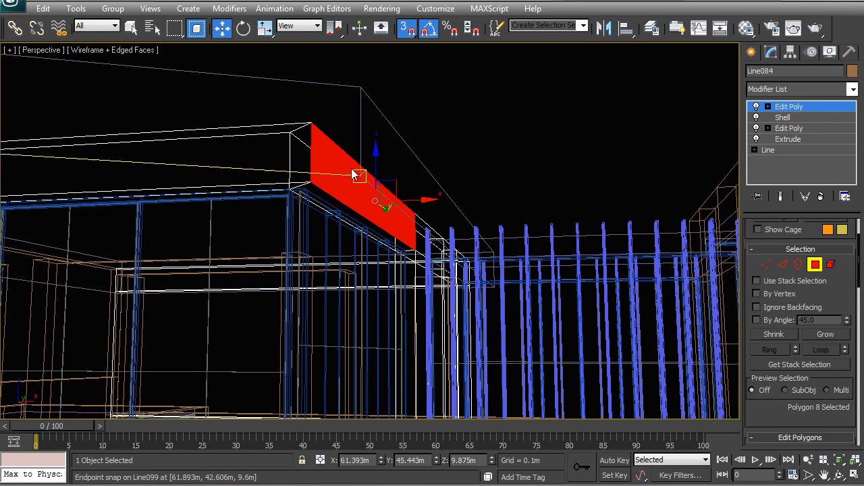
{"action": "left_click", "coordinate": [358, 461]}
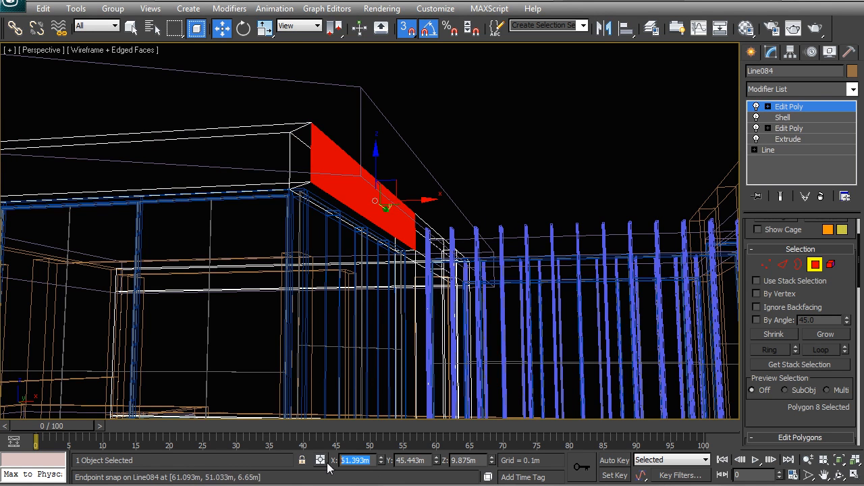
{"action": "right_click", "coordinate": [425, 211]}
{"action": "left_click", "coordinate": [405, 191]}
Align the overhanging roof slab's end segment with the wall band by setting its X position to 61.393 m
{"action": "left_click", "coordinate": [438, 164]}
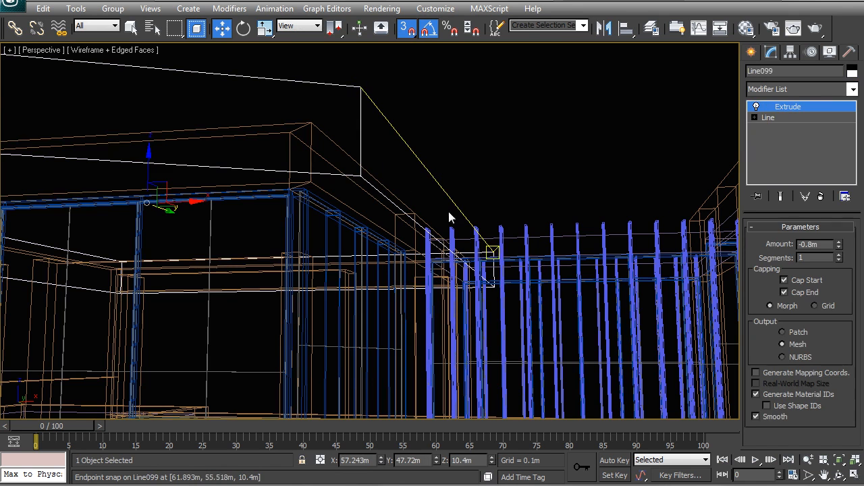
{"action": "left_click", "coordinate": [769, 118]}
{"action": "left_click", "coordinate": [801, 272]}
{"action": "left_click", "coordinate": [421, 161]}
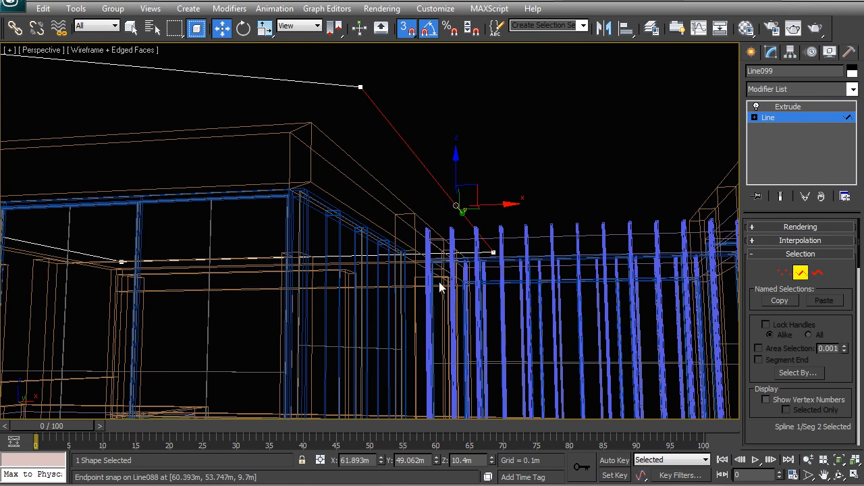
{"action": "left_click_drag", "start_coordinate": [371, 463], "coordinate": [303, 463]}
{"action": "type", "text": "61.393"}
{"action": "key", "text": "Return"}
{"action": "middle_click_drag", "start_coordinate": [173, 260], "coordinate": [264, 258]}
{"action": "right_click", "coordinate": [264, 255]}
{"action": "left_click", "coordinate": [235, 226]}
Restore the roof slab's Extrude display and examine the slab against the side wall, glazing and terraces from several sides in shaded view
{"action": "scroll", "coordinate": [235, 228], "scroll_direction": "down", "scroll_amount": 2}
{"action": "middle_click_drag", "start_coordinate": [235, 228], "coordinate": [280, 212], "text": "alt"}
{"action": "key", "text": "F3"}
{"action": "middle_click_drag", "start_coordinate": [169, 211], "coordinate": [197, 192]}
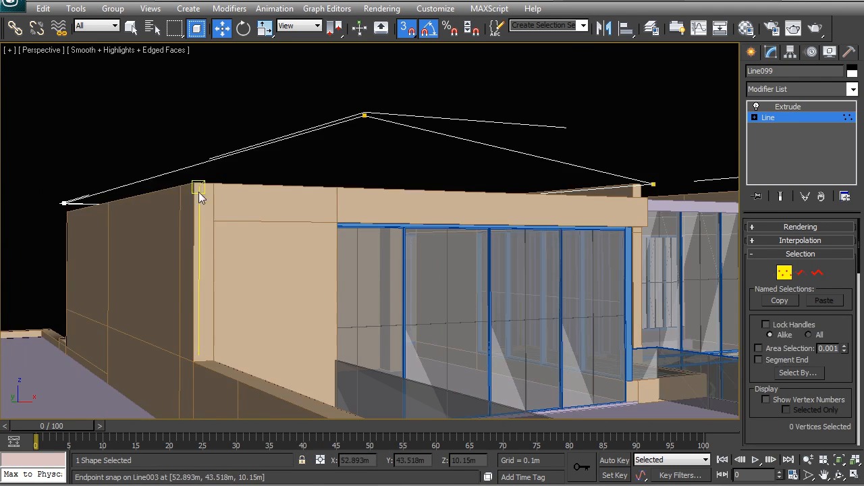
{"action": "right_click", "coordinate": [198, 192]}
{"action": "left_click", "coordinate": [179, 178]}
{"action": "left_click", "coordinate": [620, 73]}
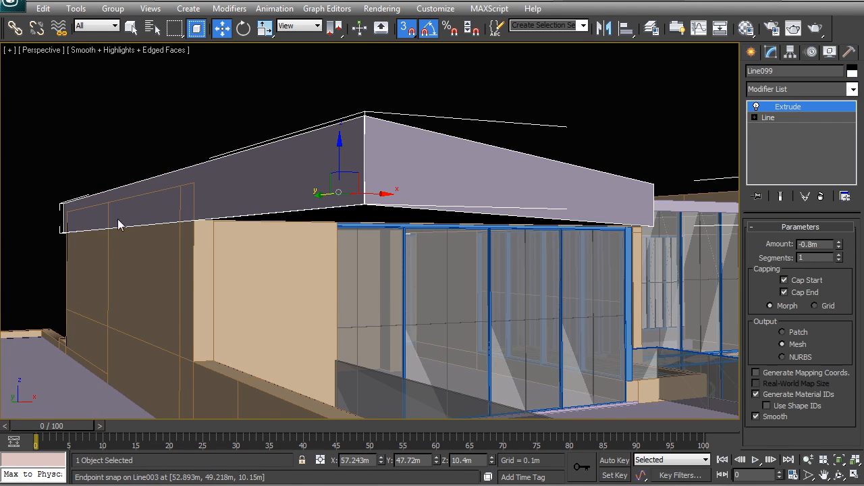
{"action": "middle_click_drag", "start_coordinate": [140, 236], "coordinate": [248, 154]}
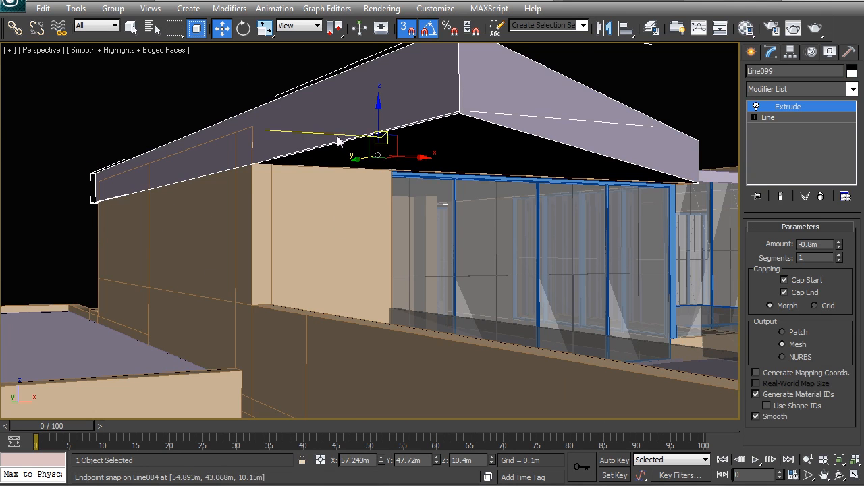
{"action": "scroll", "coordinate": [302, 169], "scroll_direction": "up", "scroll_amount": 2}
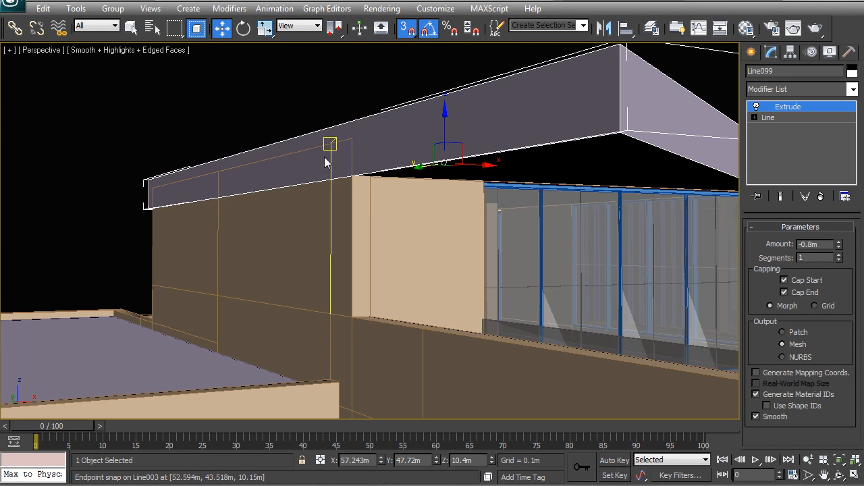
{"action": "middle_click_drag", "start_coordinate": [170, 181], "coordinate": [268, 189], "text": "alt"}
{"action": "middle_click_drag", "start_coordinate": [507, 209], "coordinate": [293, 169], "text": "alt"}
{"action": "middle_click_drag", "start_coordinate": [413, 202], "coordinate": [374, 203], "text": "alt"}
{"action": "scroll", "coordinate": [385, 252], "scroll_direction": "down", "scroll_amount": 6}
{"action": "middle_click_drag", "start_coordinate": [385, 252], "coordinate": [288, 247]}
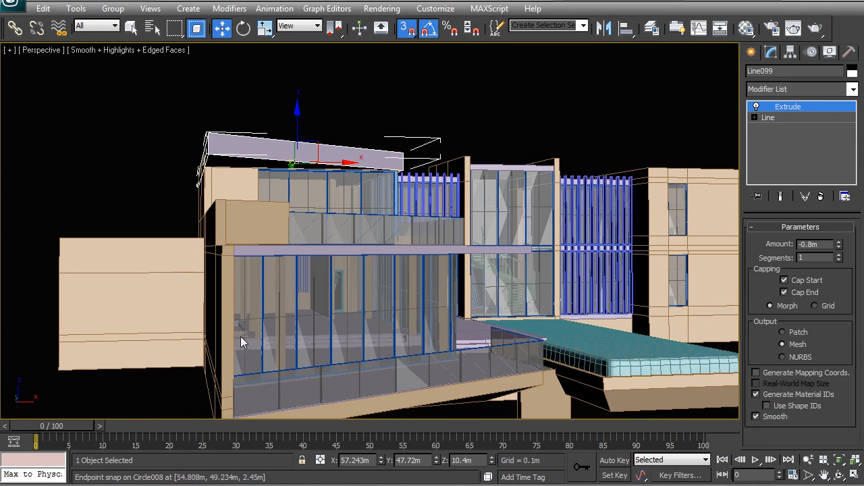
{"action": "middle_click_drag", "start_coordinate": [216, 229], "coordinate": [227, 140], "text": "alt"}
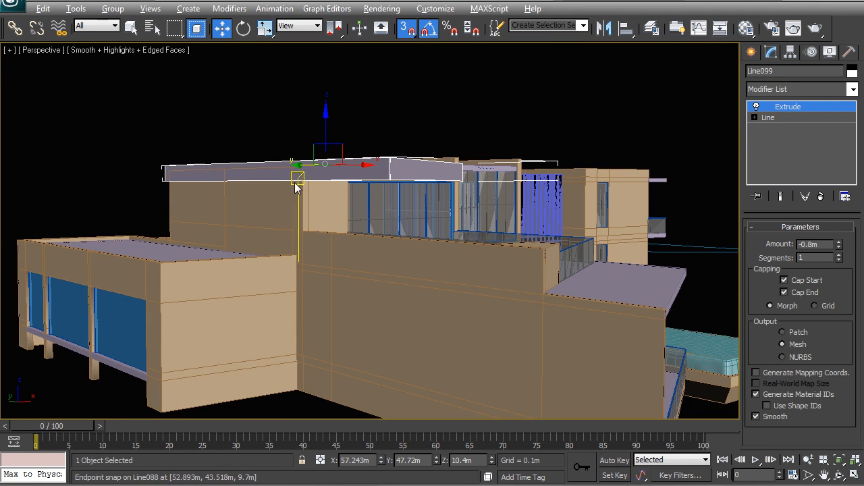
{"action": "middle_click_drag", "start_coordinate": [298, 177], "coordinate": [208, 135], "text": "alt"}
{"action": "middle_click_drag", "start_coordinate": [477, 178], "coordinate": [371, 218], "text": "alt"}
{"action": "scroll", "coordinate": [387, 209], "scroll_direction": "up", "scroll_amount": 5}
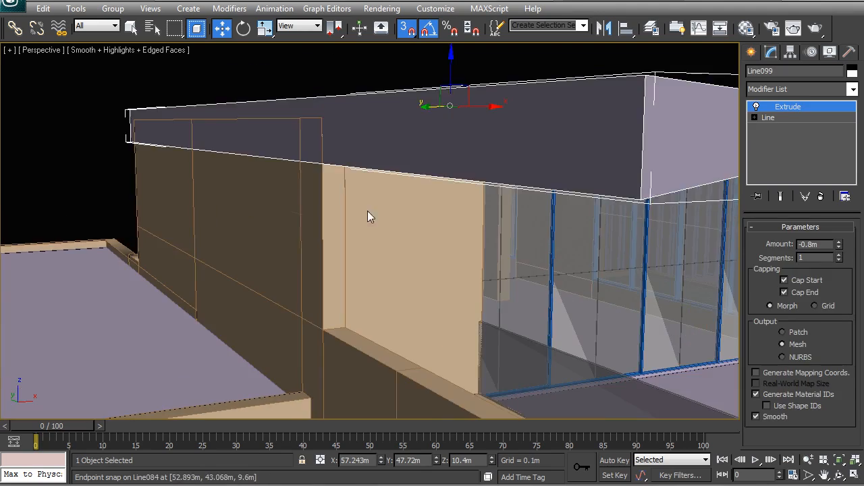
Copy the X coordinate of the upper corner vertex on the side wall beneath the roof slab
{"action": "left_click", "coordinate": [295, 224]}
{"action": "key", "text": "F3"}
{"action": "left_click", "coordinate": [766, 265]}
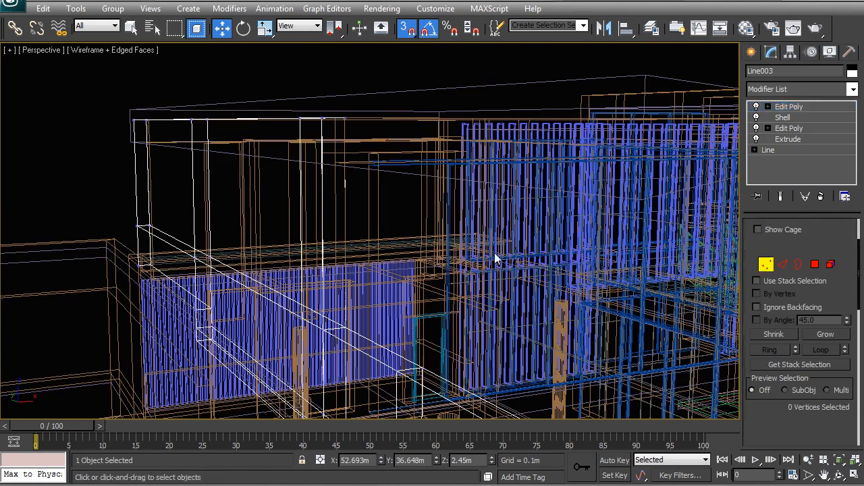
{"action": "middle_click_drag", "start_coordinate": [498, 256], "coordinate": [181, 202], "text": "alt"}
{"action": "left_click", "coordinate": [152, 106]}
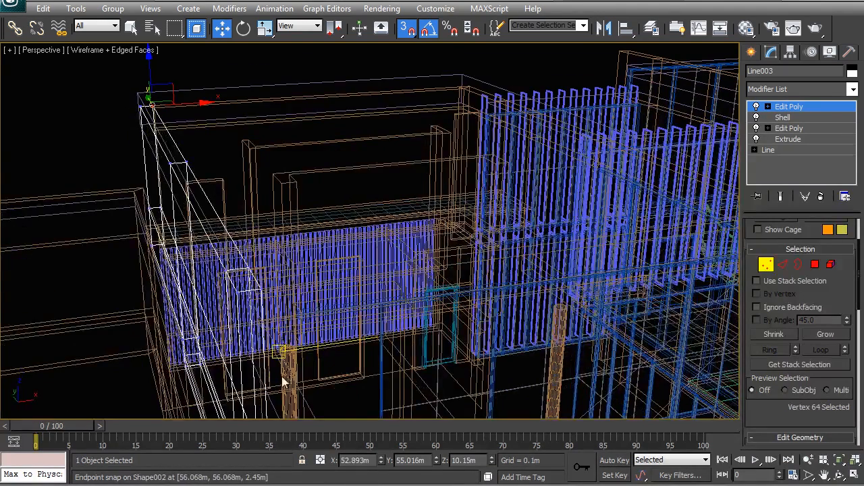
{"action": "left_click", "coordinate": [355, 459]}
{"action": "right_click", "coordinate": [278, 198]}
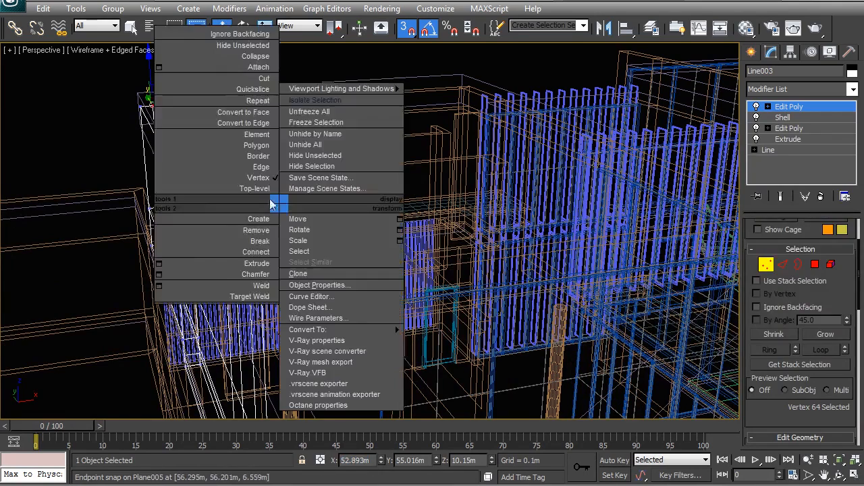
{"action": "left_click", "coordinate": [261, 188]}
Set the X position of the roof slab's segment along that side wall to 52.893 m
{"action": "left_click", "coordinate": [205, 95]}
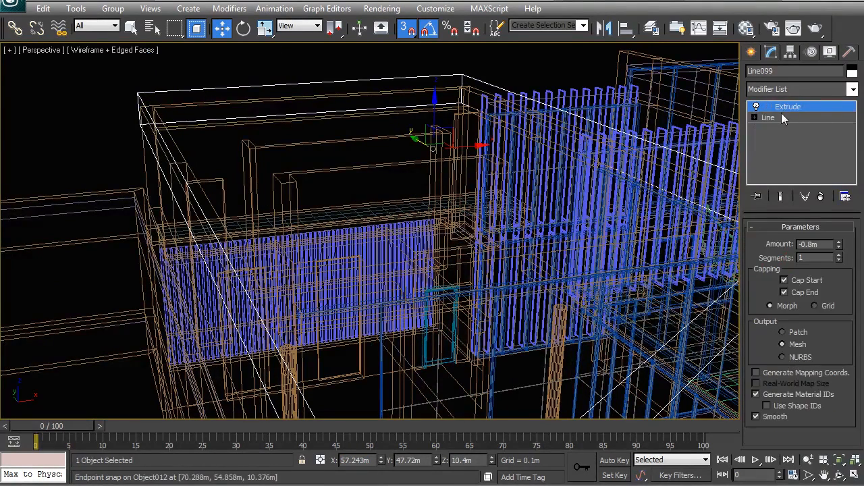
{"action": "left_click", "coordinate": [782, 116]}
{"action": "left_click", "coordinate": [801, 272]}
{"action": "left_click", "coordinate": [233, 261]}
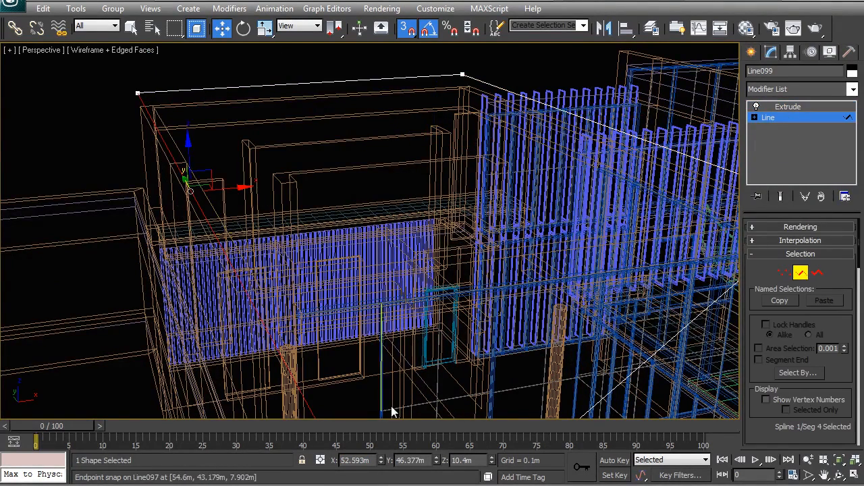
{"action": "left_click", "coordinate": [368, 461]}
{"action": "type", "text": "52.893"}
{"action": "key", "text": "Return"}
{"action": "key", "text": "1"}
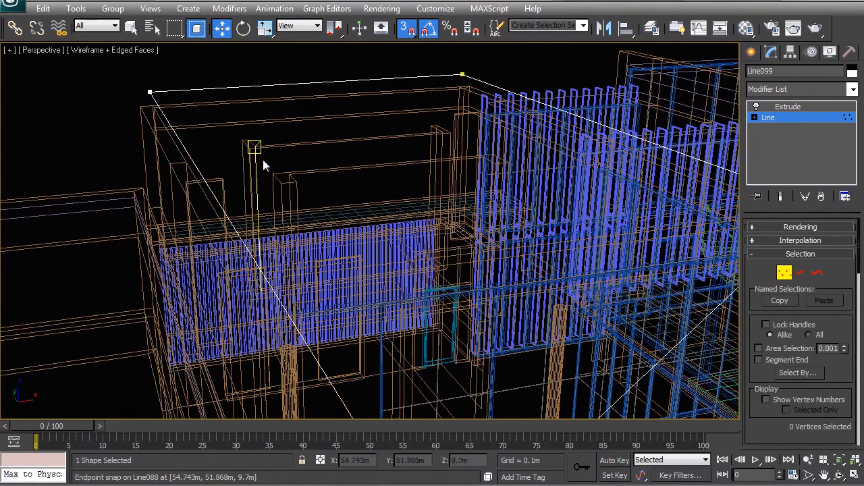
In the top view, move the roof slab's rear segment about 0.86 m along Y, level with the outer side of the row of fins
{"action": "key", "text": "t"}
{"action": "scroll", "coordinate": [332, 339], "scroll_direction": "up", "scroll_amount": 5}
{"action": "middle_click_drag", "start_coordinate": [285, 153], "coordinate": [357, 272]}
{"action": "left_click", "coordinate": [802, 273]}
{"action": "left_click", "coordinate": [488, 231]}
{"action": "scroll", "coordinate": [358, 233], "scroll_direction": "up", "scroll_amount": 2}
{"action": "left_click_drag", "start_coordinate": [358, 215], "coordinate": [328, 158]}
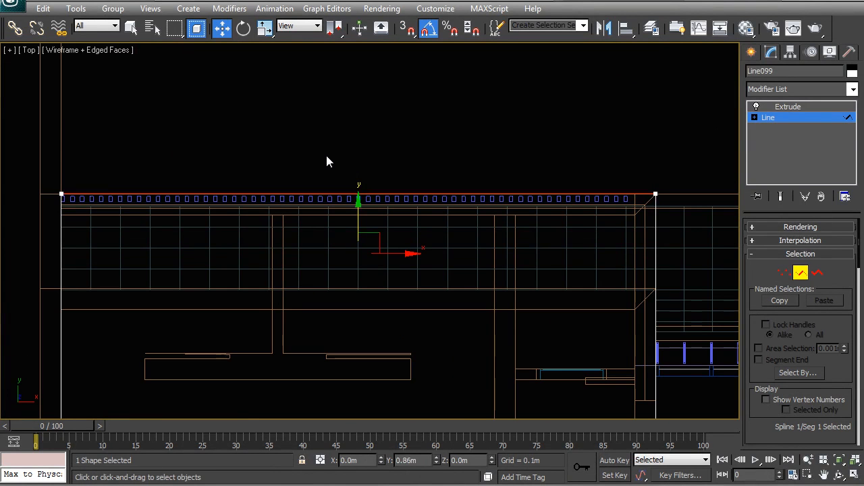
{"action": "right_click", "coordinate": [353, 214]}
{"action": "left_click", "coordinate": [297, 212]}
Turn on the hidden layer with the teal plan lines and move the roof slab's front corner on the side wall along Y to the sloped line
{"action": "scroll", "coordinate": [353, 231], "scroll_direction": "down", "scroll_amount": 3}
{"action": "scroll", "coordinate": [392, 202], "scroll_direction": "down", "scroll_amount": 4}
{"action": "scroll", "coordinate": [387, 308], "scroll_direction": "up", "scroll_amount": 6}
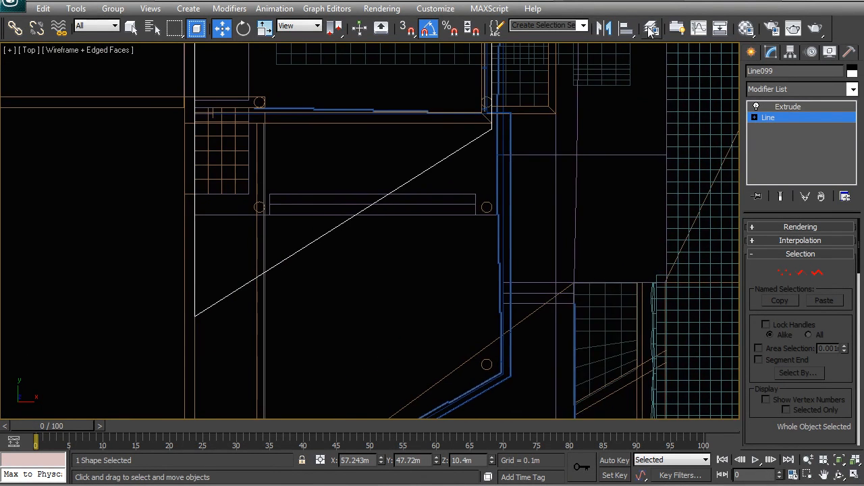
{"action": "left_click", "coordinate": [651, 27]}
{"action": "left_click", "coordinate": [671, 182]}
{"action": "left_click", "coordinate": [716, 64]}
{"action": "left_click", "coordinate": [785, 273]}
{"action": "middle_click_drag", "start_coordinate": [285, 324], "coordinate": [372, 262]}
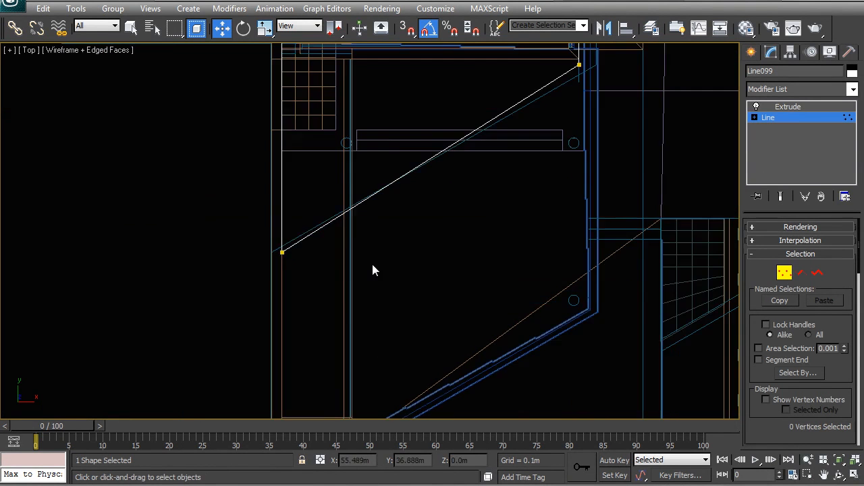
{"action": "scroll", "coordinate": [311, 321], "scroll_direction": "up", "scroll_amount": 3}
{"action": "left_click_drag", "start_coordinate": [310, 320], "coordinate": [251, 293]}
{"action": "left_click_drag", "start_coordinate": [87, 205], "coordinate": [86, 205]}
{"action": "left_click_drag", "start_coordinate": [192, 234], "coordinate": [183, 222]}
Move the other front corner vertex of the roof slab along Y onto the sloped teal plan line
{"action": "middle_click_drag", "start_coordinate": [611, 57], "coordinate": [319, 318]}
{"action": "left_click_drag", "start_coordinate": [484, 186], "coordinate": [484, 186]}
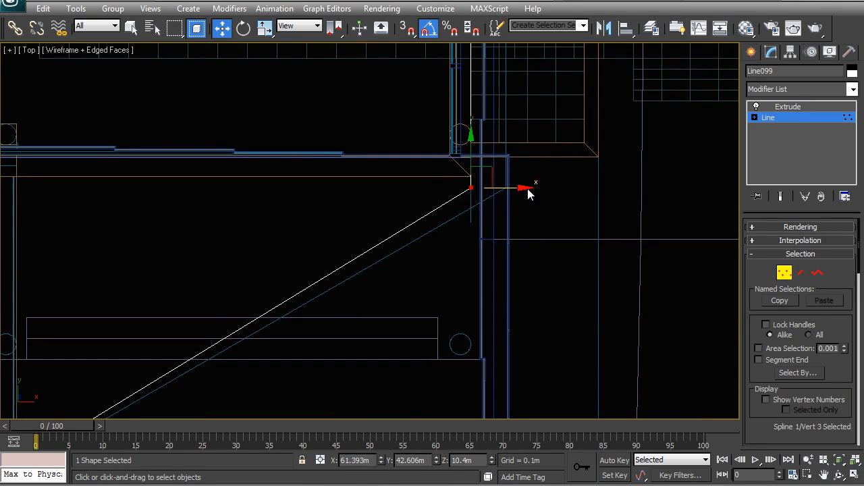
{"action": "scroll", "coordinate": [374, 215], "scroll_direction": "up", "scroll_amount": 3}
{"action": "left_click_drag", "start_coordinate": [377, 157], "coordinate": [377, 197]}
{"action": "right_click", "coordinate": [377, 224]}
{"action": "left_click", "coordinate": [374, 215]}
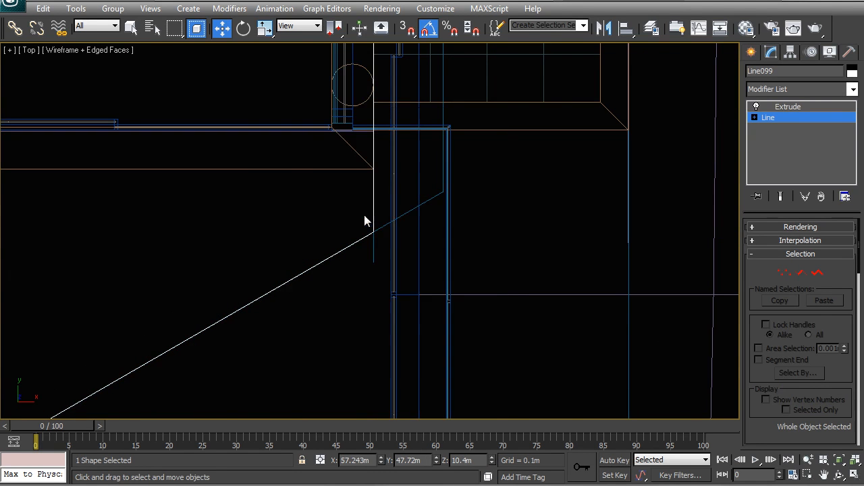
Move the outer end vertex of Line112 along Y to about 32.03 m, making its sloped edge parallel to the plan lines
{"action": "scroll", "coordinate": [376, 216], "scroll_direction": "down", "scroll_amount": 3}
{"action": "scroll", "coordinate": [360, 248], "scroll_direction": "down", "scroll_amount": 3}
{"action": "scroll", "coordinate": [265, 215], "scroll_direction": "up", "scroll_amount": 3}
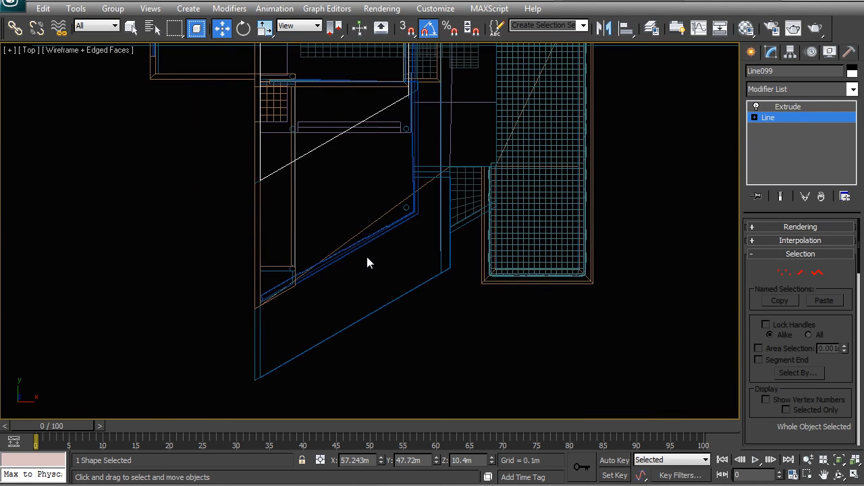
{"action": "scroll", "coordinate": [367, 262], "scroll_direction": "up", "scroll_amount": 3}
{"action": "left_click", "coordinate": [367, 333]}
{"action": "middle_click_drag", "start_coordinate": [337, 262], "coordinate": [394, 86]}
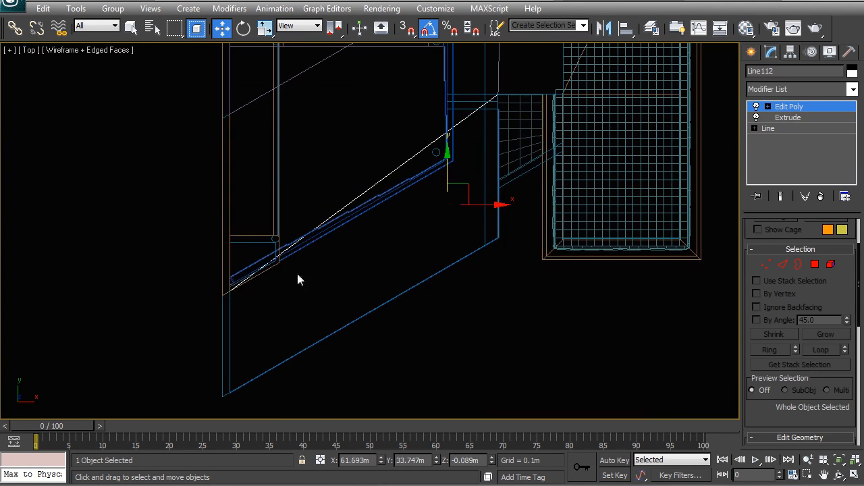
{"action": "left_click", "coordinate": [765, 264]}
{"action": "left_click_drag", "start_coordinate": [266, 328], "coordinate": [169, 249]}
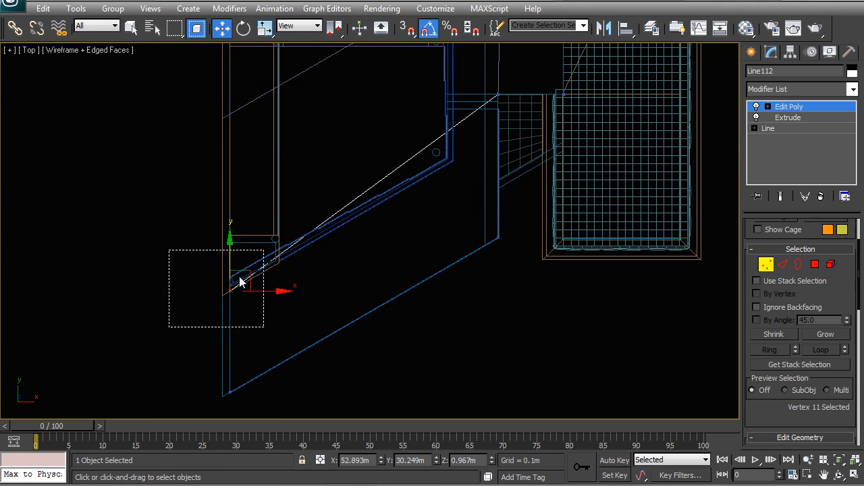
{"action": "middle_click_drag", "start_coordinate": [277, 262], "coordinate": [283, 308]}
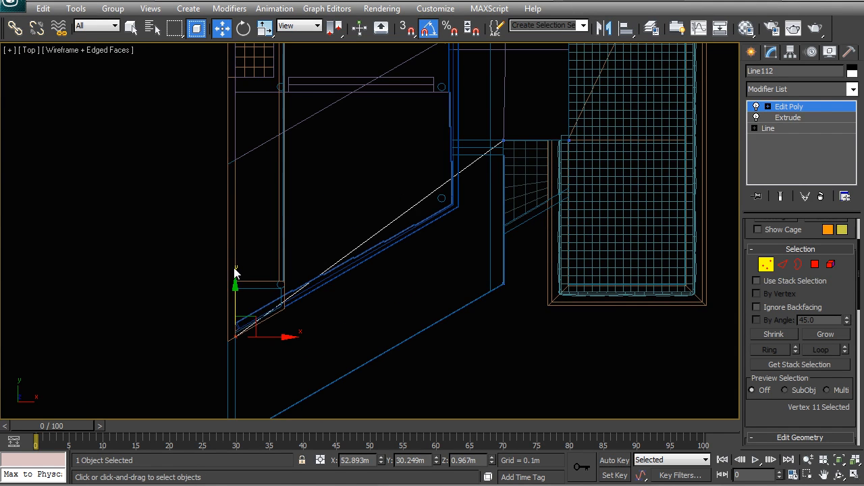
{"action": "left_click_drag", "start_coordinate": [236, 300], "coordinate": [230, 250]}
{"action": "right_click", "coordinate": [269, 263]}
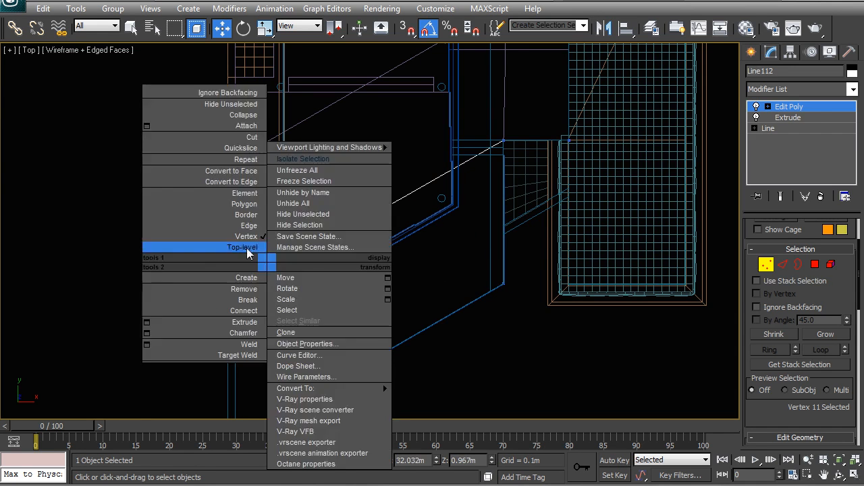
{"action": "left_click", "coordinate": [247, 248]}
Reselect the overhanging roof slab and check its corrected outline in perspective, both shaded and in wireframe
{"action": "scroll", "coordinate": [255, 246], "scroll_direction": "down", "scroll_amount": 3}
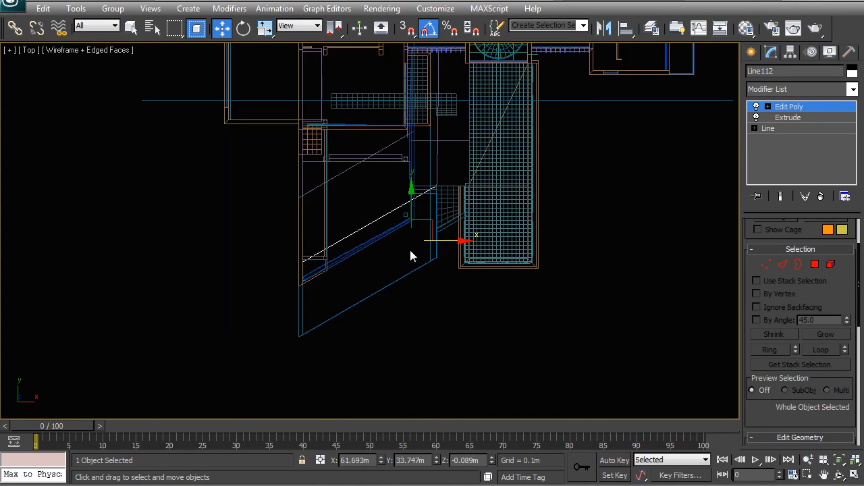
{"action": "middle_click_drag", "start_coordinate": [391, 148], "coordinate": [367, 251]}
{"action": "scroll", "coordinate": [365, 256], "scroll_direction": "up", "scroll_amount": 2}
{"action": "left_click", "coordinate": [365, 264]}
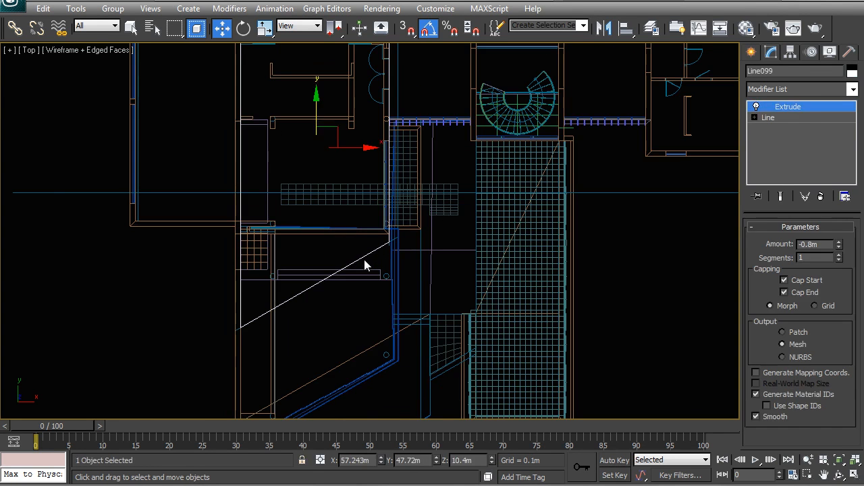
{"action": "key", "text": "p"}
{"action": "mouse_move", "coordinate": [366, 265]}
{"action": "middle_mouse_down", "text": "alt"}
{"action": "mouse_move", "coordinate": [419, 220]}
{"action": "mouse_move", "coordinate": [386, 241]}
{"action": "mouse_move", "coordinate": [340, 236]}
{"action": "mouse_move", "coordinate": [376, 257]}
{"action": "mouse_move", "coordinate": [338, 256]}
{"action": "mouse_move", "coordinate": [395, 270]}
{"action": "mouse_move", "coordinate": [361, 264]}
{"action": "mouse_move", "coordinate": [387, 243]}
{"action": "mouse_move", "coordinate": [370, 233]}
{"action": "middle_mouse_up", "text": "alt"}
{"action": "key", "text": "F3"}
{"action": "key", "text": "F3"}
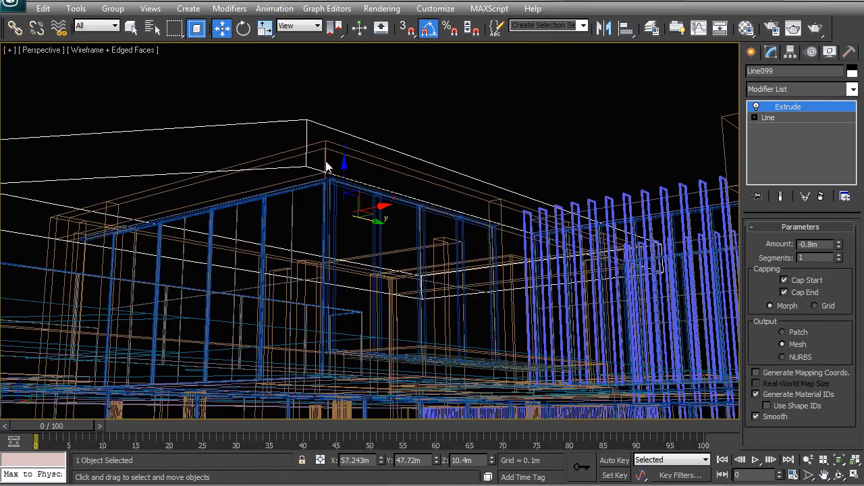
Select the wall band under the roof and compare its shape with the uppermost Edit Poly modifier off and on
{"action": "left_click", "coordinate": [300, 157]}
{"action": "left_click", "coordinate": [303, 167]}
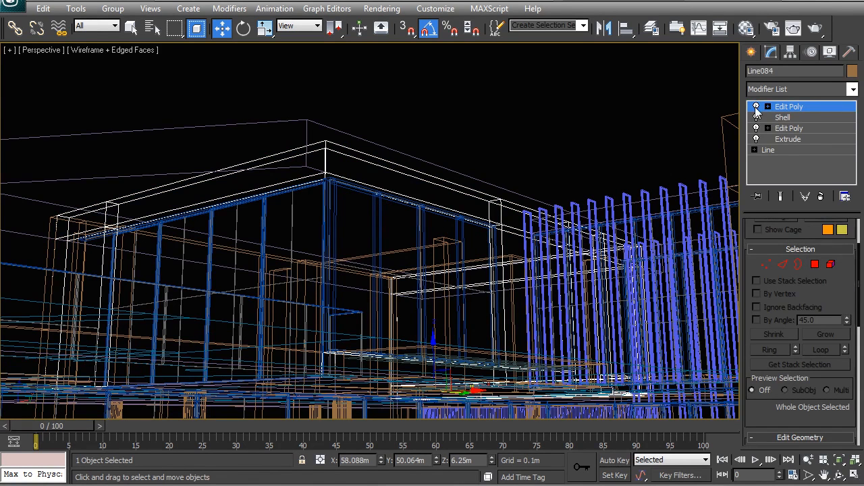
{"action": "left_click", "coordinate": [795, 133]}
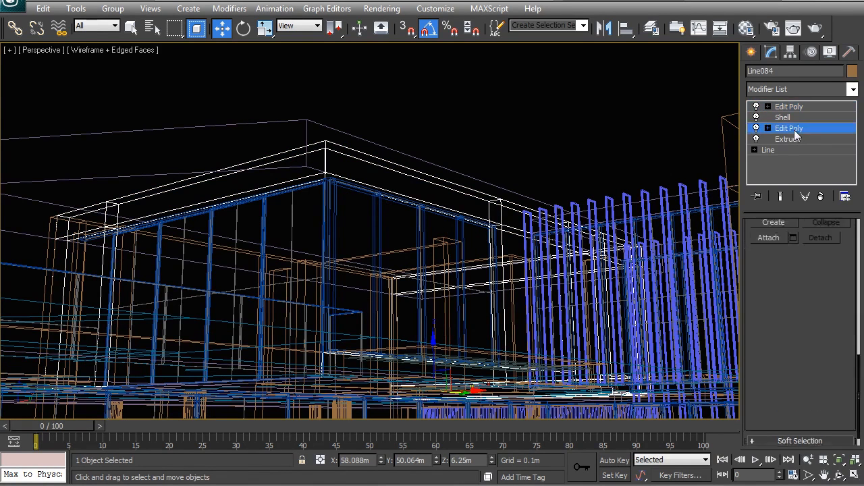
{"action": "left_click", "coordinate": [757, 108]}
{"action": "middle_click_drag", "start_coordinate": [603, 173], "coordinate": [625, 204], "text": "alt"}
{"action": "left_click", "coordinate": [757, 111]}
{"action": "left_click", "coordinate": [757, 110]}
{"action": "left_click", "coordinate": [757, 110]}
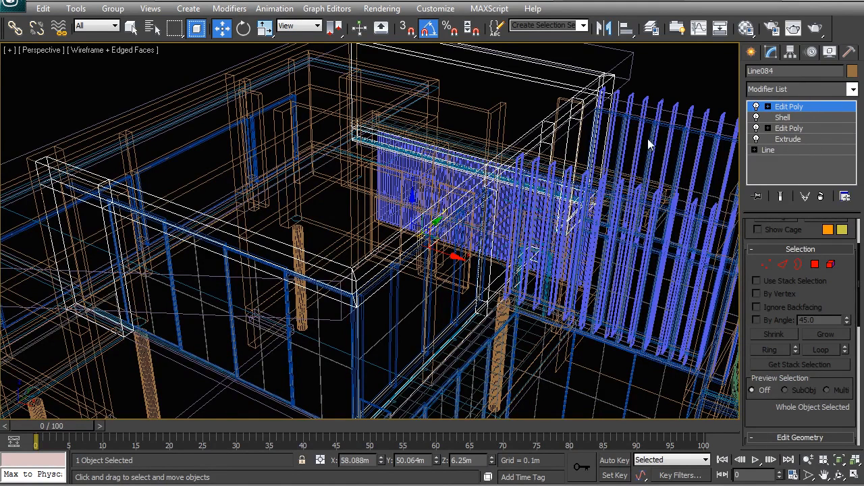
Check the wall band's Shell thickness and convert the band to an Editable Poly, collapsing its modifier stack
{"action": "left_click", "coordinate": [801, 118]}
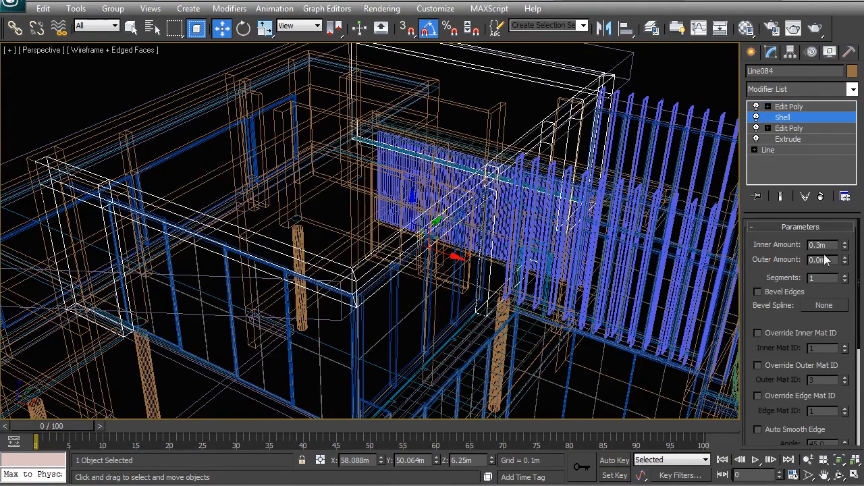
{"action": "left_click", "coordinate": [789, 107]}
{"action": "scroll", "coordinate": [405, 209], "scroll_direction": "down", "scroll_amount": 3}
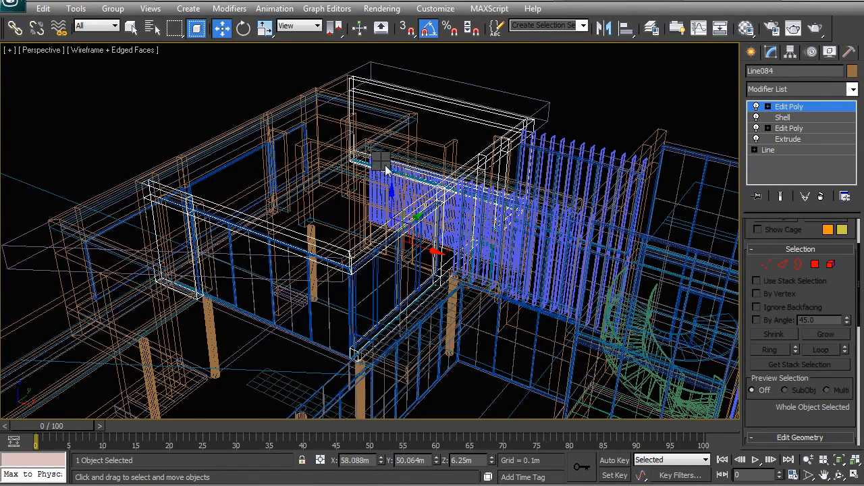
{"action": "right_click", "coordinate": [381, 162]}
{"action": "mouse_move", "coordinate": [442, 287]}
{"action": "left_click", "coordinate": [552, 298]}
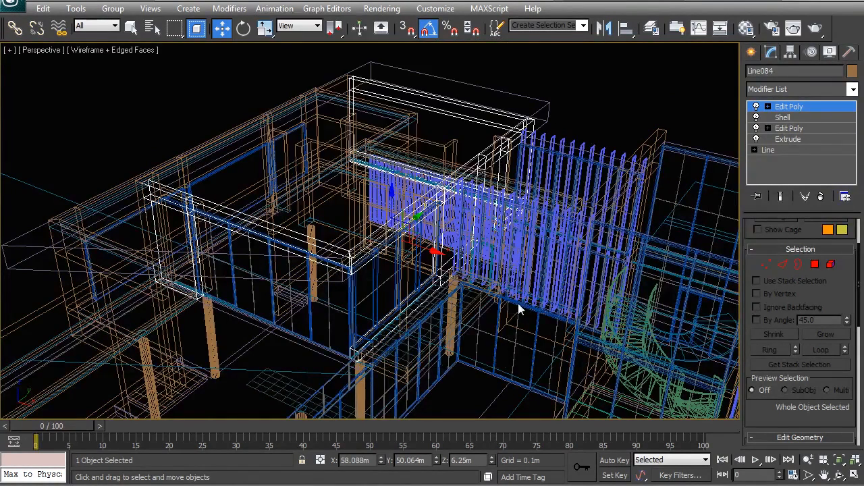
{"action": "middle_click_drag", "start_coordinate": [464, 226], "coordinate": [481, 220], "text": "alt"}
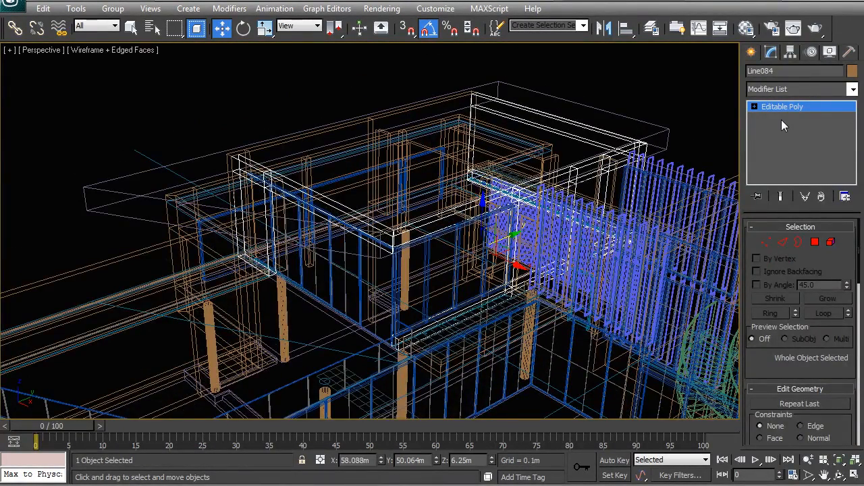
Select the polygons of the wall band's upper strip beneath the roof, grow the selection, and delete them
{"action": "key", "text": "F3"}
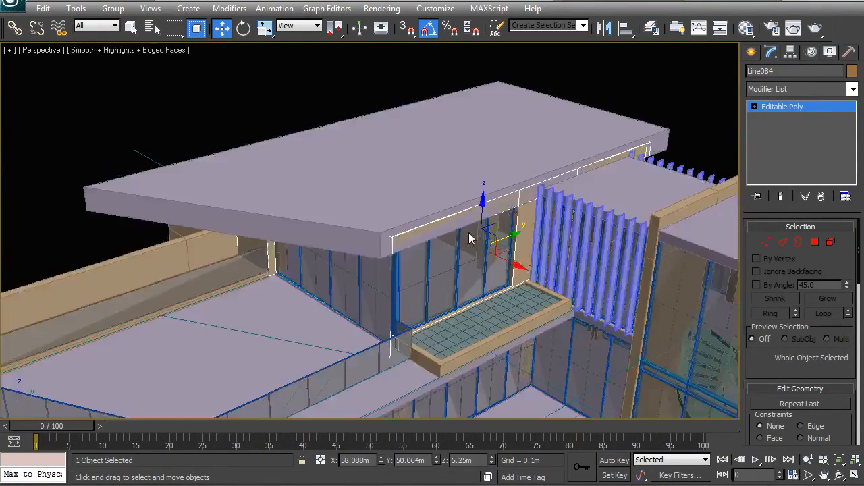
{"action": "mouse_move", "coordinate": [389, 235]}
{"action": "middle_mouse_down", "text": "alt"}
{"action": "mouse_move", "coordinate": [412, 230]}
{"action": "mouse_move", "coordinate": [399, 226]}
{"action": "middle_mouse_up", "text": "alt"}
{"action": "key", "text": "F3"}
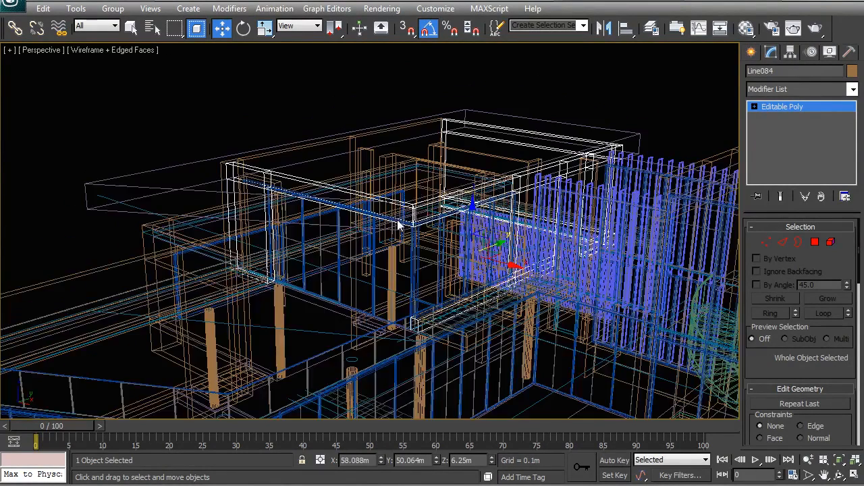
{"action": "left_click", "coordinate": [816, 242]}
{"action": "middle_click_drag", "start_coordinate": [270, 181], "coordinate": [321, 162], "text": "alt"}
{"action": "left_click_drag", "start_coordinate": [111, 102], "coordinate": [595, 178]}
{"action": "left_click", "coordinate": [827, 298]}
{"action": "middle_click_drag", "start_coordinate": [396, 220], "coordinate": [254, 181], "text": "alt"}
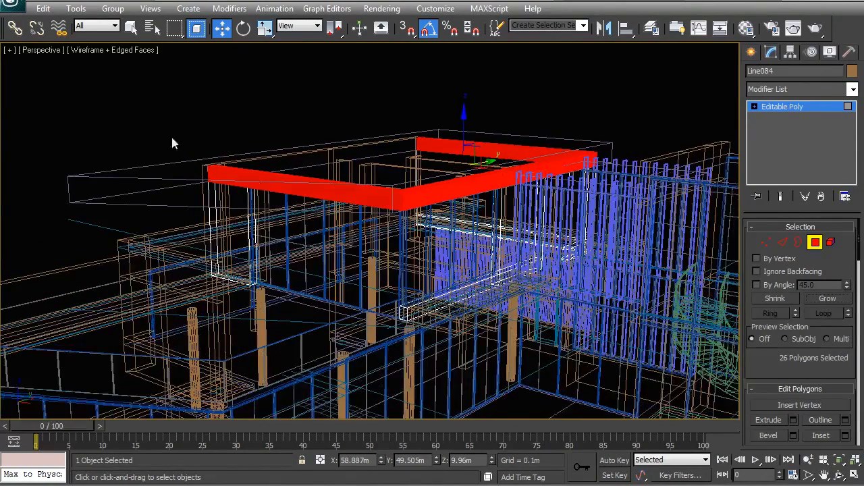
{"action": "key", "text": "Delete"}
{"action": "right_click", "coordinate": [448, 151]}
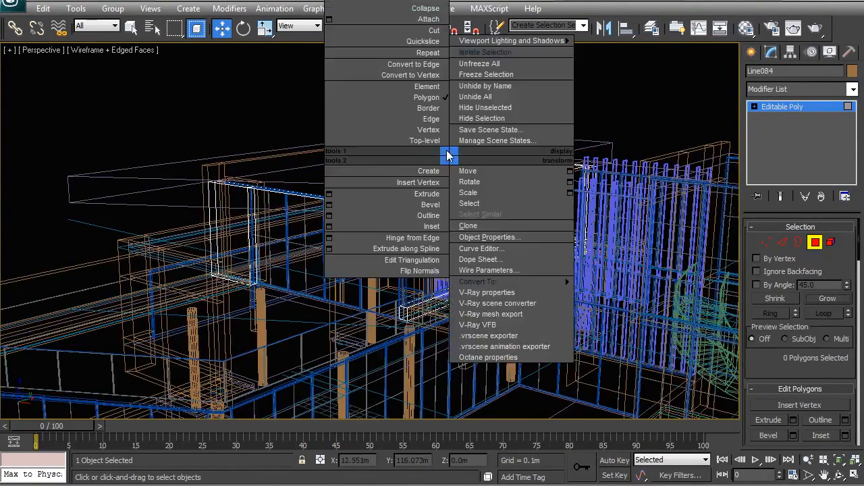
{"action": "left_click", "coordinate": [430, 140]}
Raise the top vertices of the solid wall Line003 alongside the roof slab to a Z height of 10.4 m
{"action": "left_click", "coordinate": [274, 123]}
{"action": "left_click", "coordinate": [234, 165]}
{"action": "middle_click_drag", "start_coordinate": [229, 191], "coordinate": [320, 208], "text": "alt"}
{"action": "scroll", "coordinate": [319, 203], "scroll_direction": "up", "scroll_amount": 3}
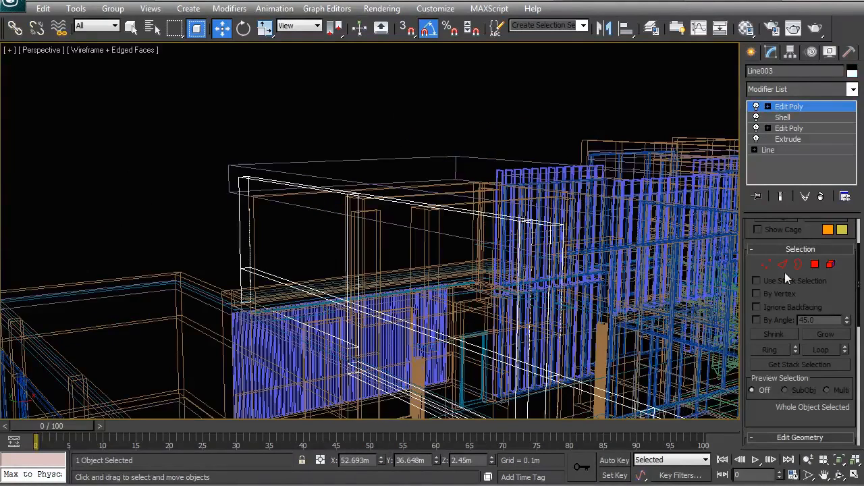
{"action": "left_click", "coordinate": [766, 265]}
{"action": "middle_click_drag", "start_coordinate": [383, 205], "coordinate": [341, 191], "text": "alt"}
{"action": "left_click_drag", "start_coordinate": [254, 152], "coordinate": [505, 219]}
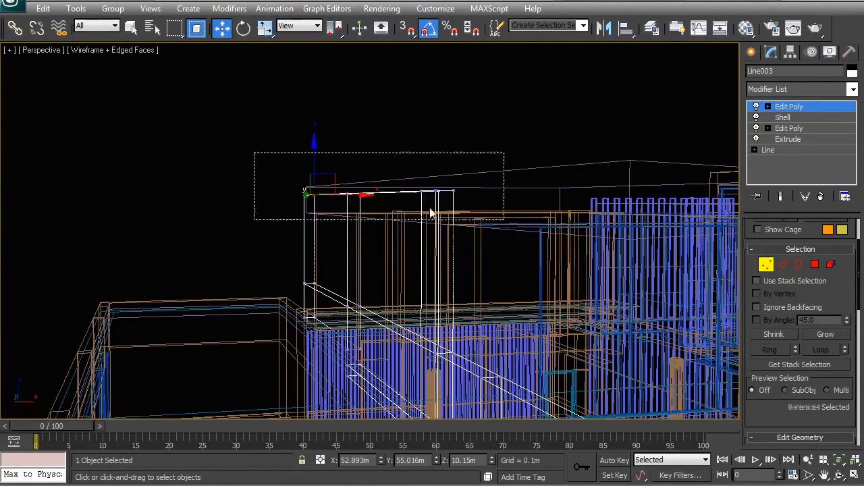
{"action": "scroll", "coordinate": [430, 180], "scroll_direction": "up", "scroll_amount": 2}
{"action": "left_click_drag", "start_coordinate": [376, 138], "coordinate": [351, 115]}
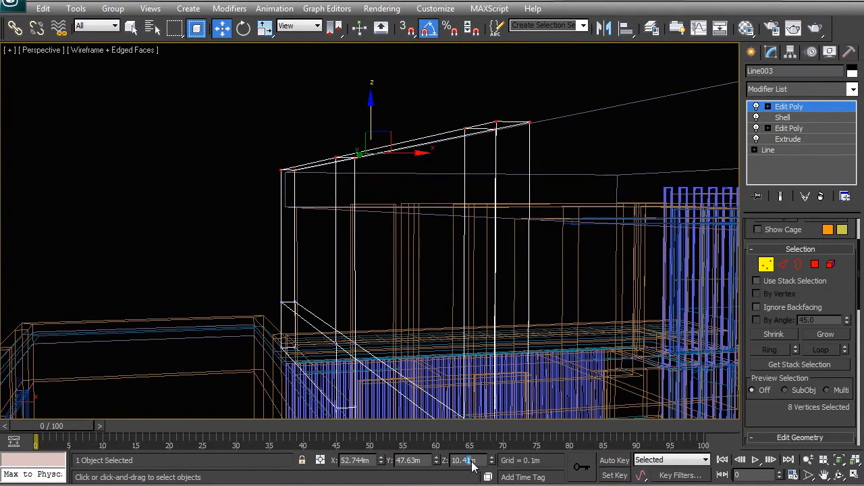
{"action": "right_click", "coordinate": [536, 222]}
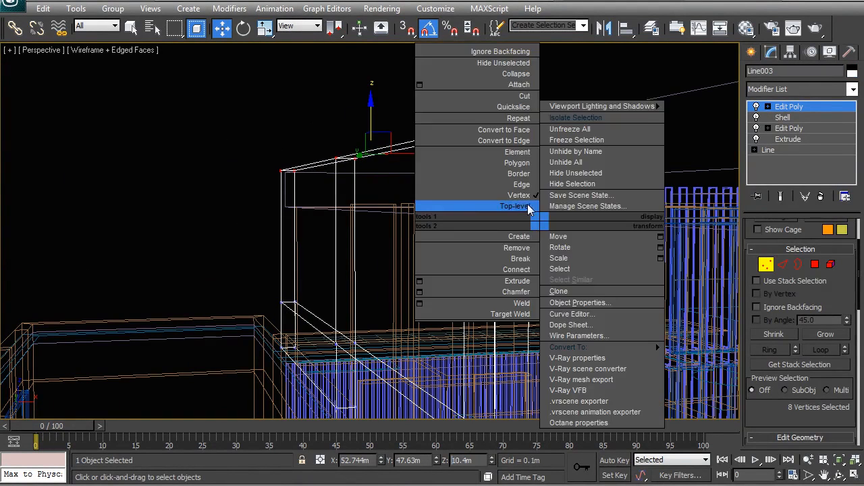
{"action": "left_click", "coordinate": [517, 206]}
Inspect the raised wall and the overhanging roof slab in shaded view from the outer side and the front
{"action": "key", "text": "F3"}
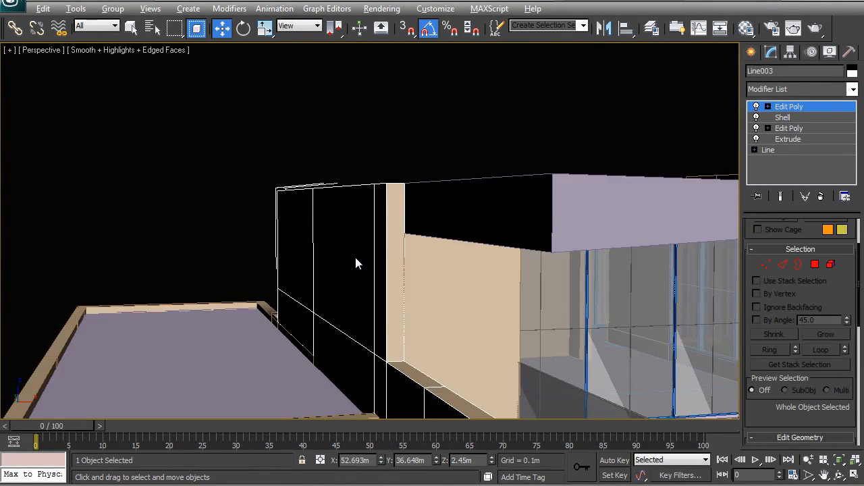
{"action": "middle_click_drag", "start_coordinate": [356, 258], "coordinate": [364, 262], "text": "alt"}
{"action": "left_click", "coordinate": [408, 199]}
{"action": "scroll", "coordinate": [387, 203], "scroll_direction": "down", "scroll_amount": 3}
{"action": "middle_click_drag", "start_coordinate": [387, 202], "coordinate": [335, 302], "text": "alt"}
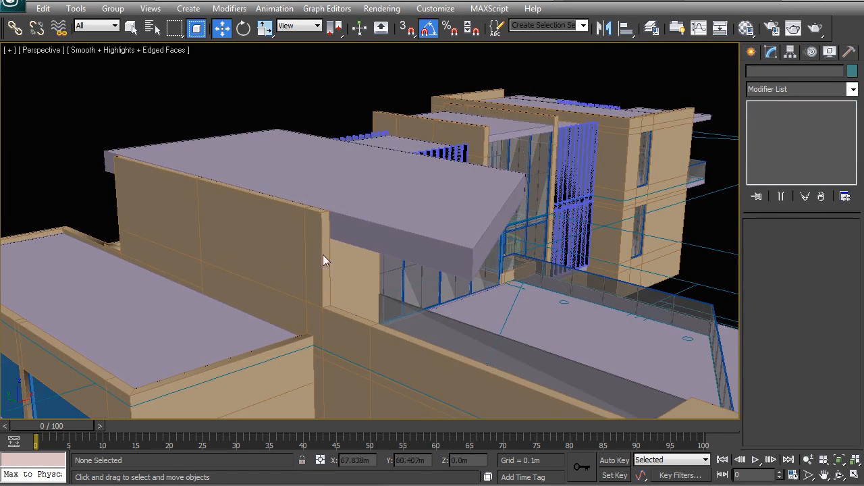
{"action": "middle_click_drag", "start_coordinate": [336, 245], "coordinate": [351, 197], "text": "alt"}
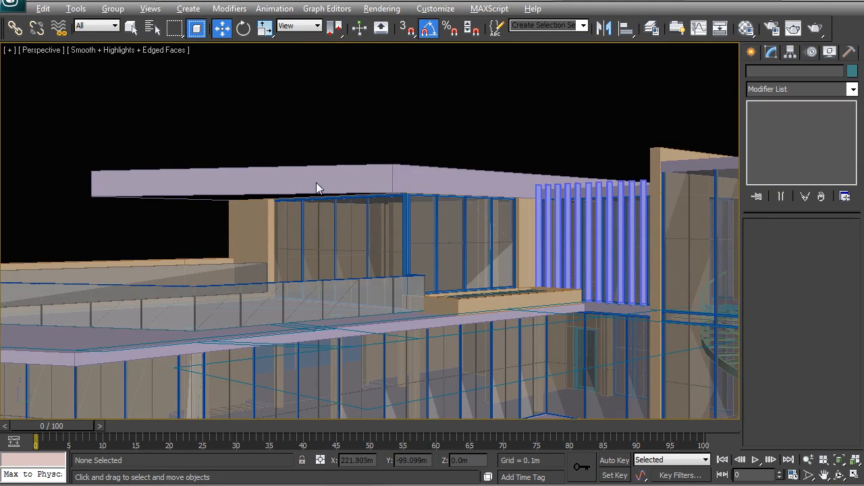
{"action": "middle_click_drag", "start_coordinate": [316, 184], "coordinate": [329, 203], "text": "alt"}
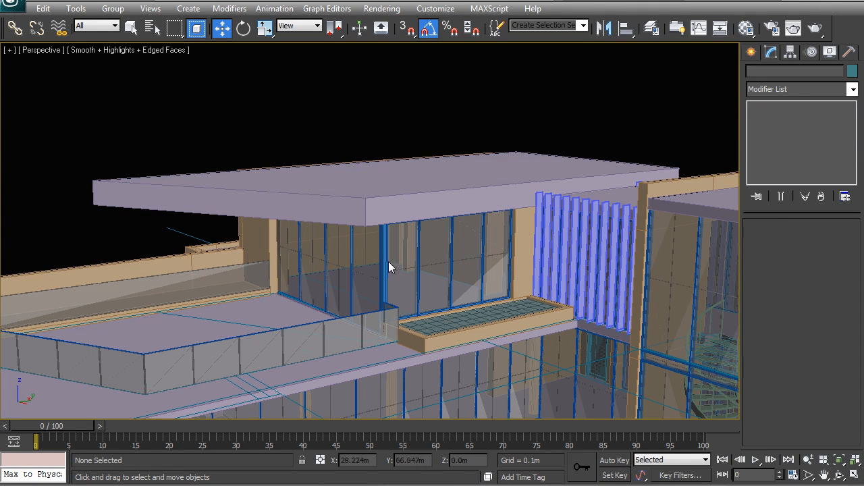
Examine the glazing frame beneath the roof slab's front corner up close and clear the selection
{"action": "scroll", "coordinate": [396, 286], "scroll_direction": "up", "scroll_amount": 2}
{"action": "scroll", "coordinate": [408, 282], "scroll_direction": "up", "scroll_amount": 5}
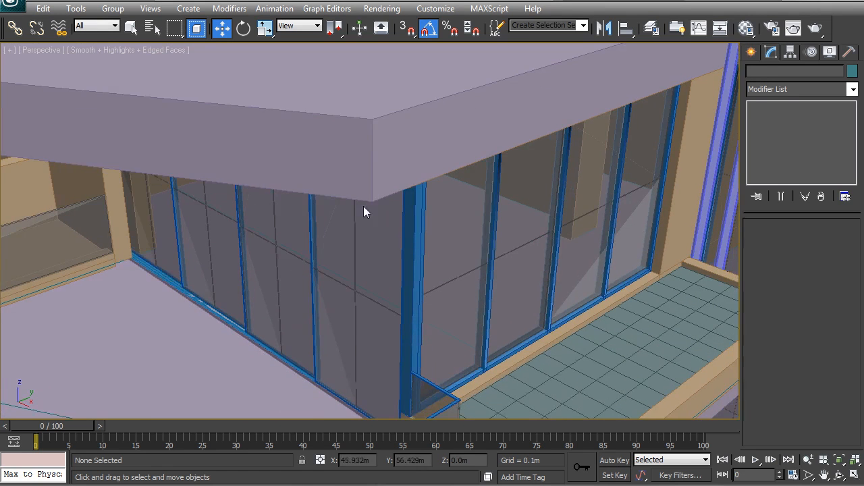
{"action": "left_click", "coordinate": [409, 282]}
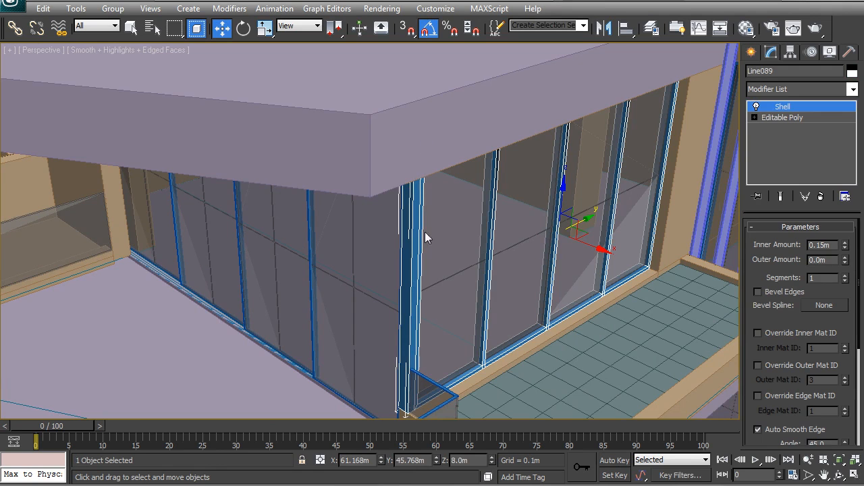
{"action": "scroll", "coordinate": [417, 201], "scroll_direction": "down", "scroll_amount": 5}
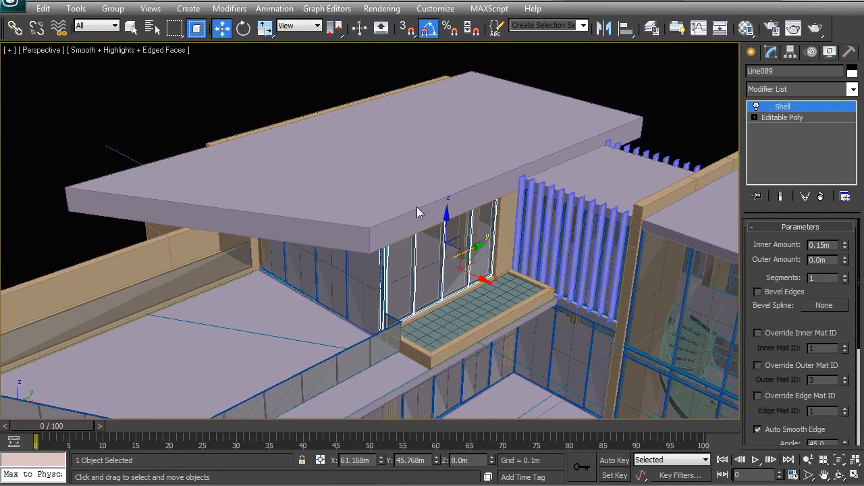
{"action": "middle_click_drag", "start_coordinate": [365, 262], "coordinate": [423, 226], "text": "alt"}
{"action": "left_click", "coordinate": [466, 110]}
Hide the 00_First_Plan layer and unhide the 01_Site Mesh layer
{"action": "middle_click_drag", "start_coordinate": [495, 206], "coordinate": [446, 199]}
{"action": "scroll", "coordinate": [466, 231], "scroll_direction": "down", "scroll_amount": 3}
{"action": "middle_click_drag", "start_coordinate": [466, 231], "coordinate": [433, 251], "text": "alt"}
{"action": "left_click", "coordinate": [652, 27]}
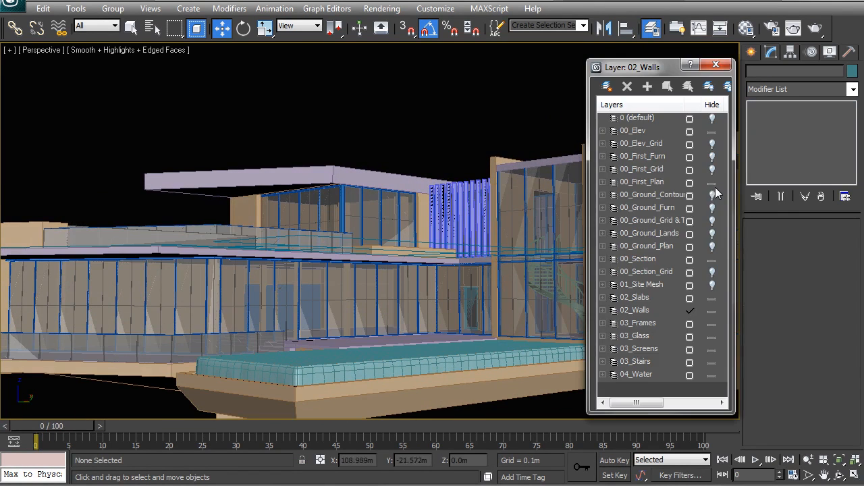
{"action": "left_click", "coordinate": [712, 182]}
{"action": "left_click", "coordinate": [716, 65]}
{"action": "middle_click_drag", "start_coordinate": [433, 216], "coordinate": [404, 264], "text": "alt"}
{"action": "scroll", "coordinate": [398, 217], "scroll_direction": "down", "scroll_amount": 3}
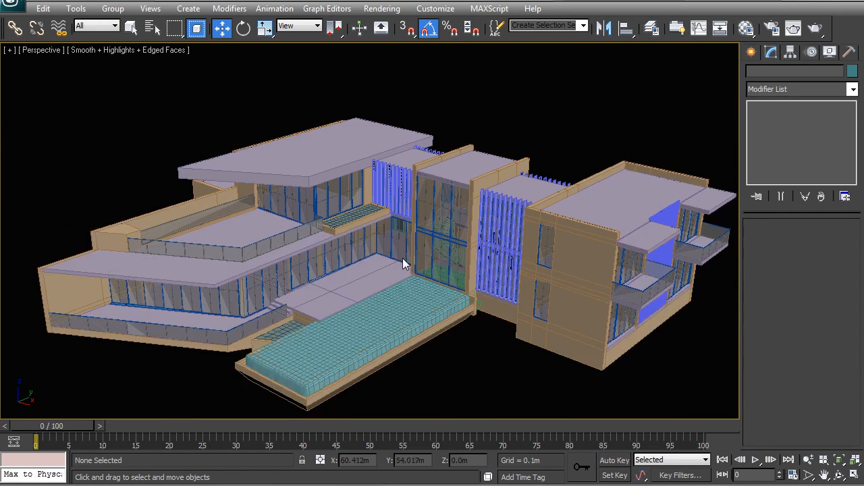
{"action": "left_click", "coordinate": [652, 27]}
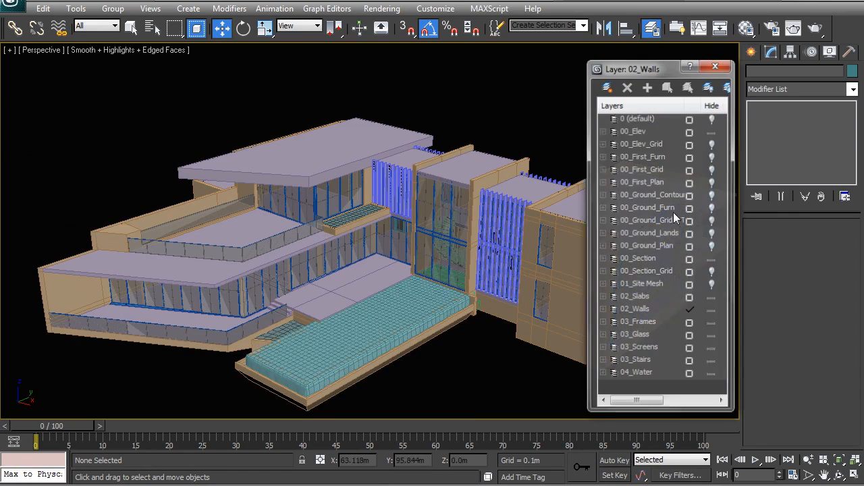
{"action": "left_click", "coordinate": [712, 285]}
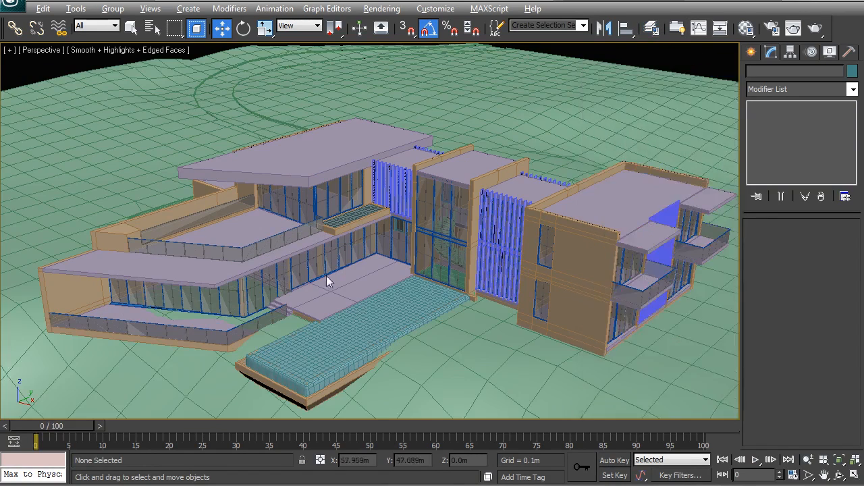
Examine how the site mesh meets the pool, the outer walls and the driveway side of the house
{"action": "middle_click_drag", "start_coordinate": [326, 276], "coordinate": [340, 276], "text": "alt"}
{"action": "scroll", "coordinate": [340, 276], "scroll_direction": "up", "scroll_amount": 3}
{"action": "scroll", "coordinate": [398, 241], "scroll_direction": "up", "scroll_amount": 3}
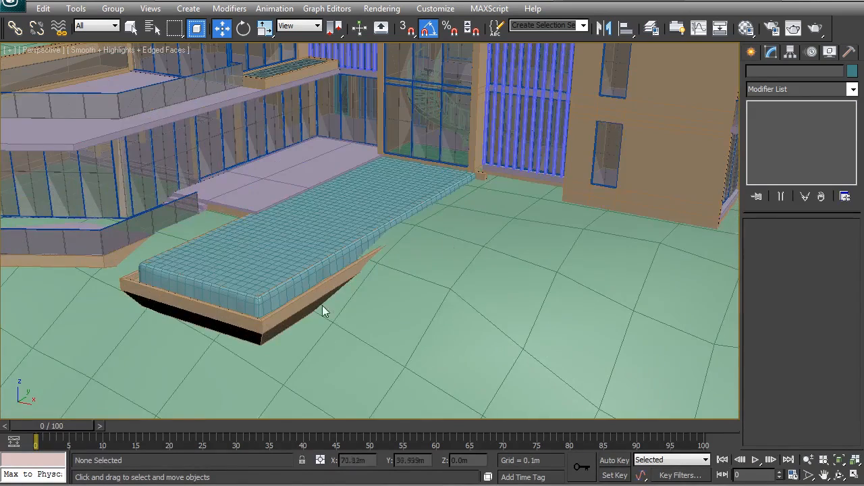
{"action": "middle_click_drag", "start_coordinate": [325, 311], "coordinate": [312, 251], "text": "alt"}
{"action": "middle_click_drag", "start_coordinate": [67, 243], "coordinate": [155, 163], "text": "alt"}
{"action": "middle_click_drag", "start_coordinate": [106, 233], "coordinate": [118, 170], "text": "alt"}
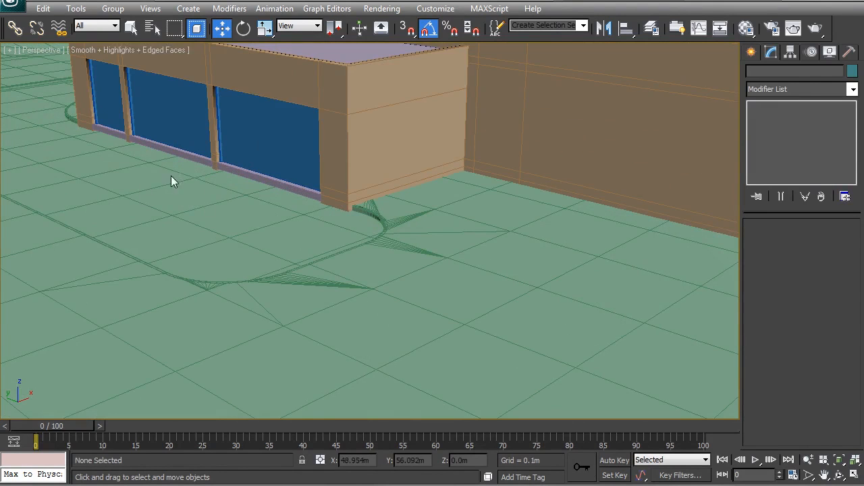
{"action": "middle_click_drag", "start_coordinate": [201, 170], "coordinate": [367, 208], "text": "alt"}
{"action": "mouse_move", "coordinate": [136, 231]}
{"action": "middle_mouse_down", "text": "alt"}
{"action": "mouse_move", "coordinate": [324, 332]}
{"action": "mouse_move", "coordinate": [325, 344]}
{"action": "mouse_move", "coordinate": [351, 274]}
{"action": "mouse_move", "coordinate": [533, 91]}
{"action": "middle_mouse_up", "text": "alt"}
Unhide the 00_First_Plan layer with the perspective view in wireframe
{"action": "key", "text": "F3"}
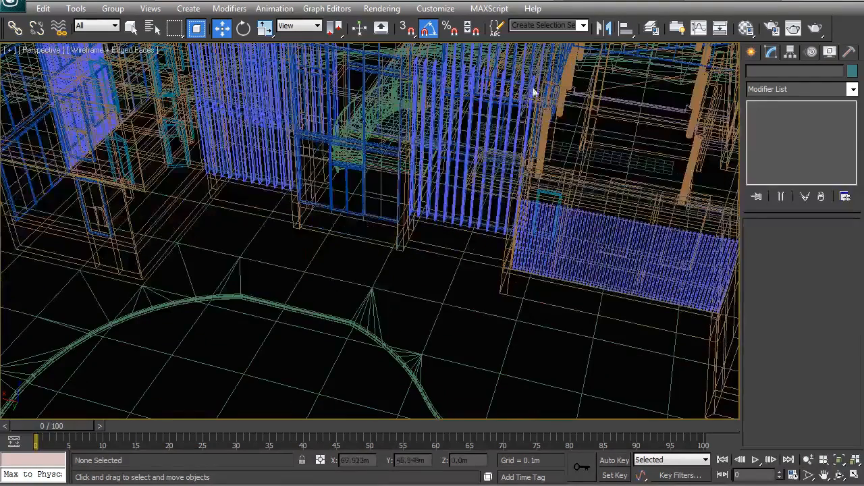
{"action": "left_click", "coordinate": [652, 27]}
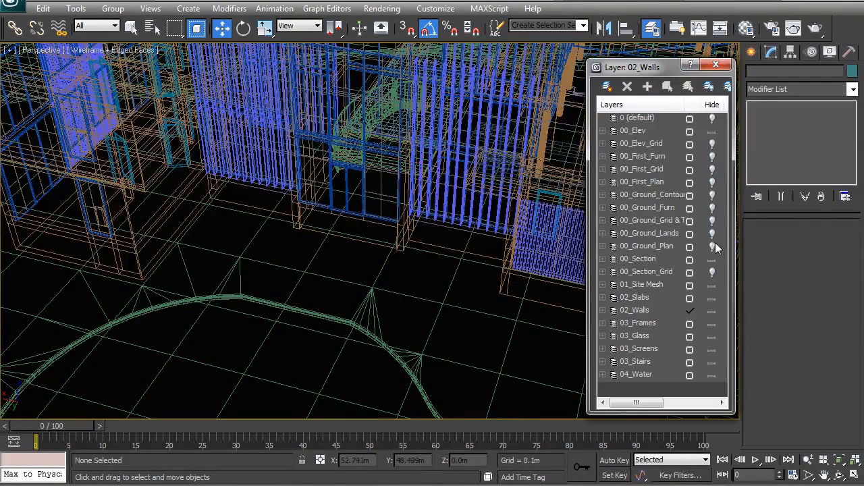
{"action": "left_click", "coordinate": [714, 181]}
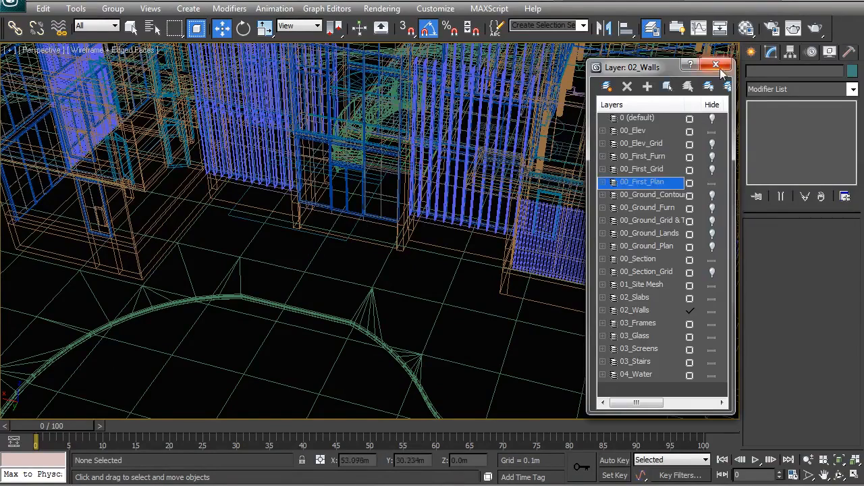
{"action": "left_click", "coordinate": [721, 66]}
Review the driveway area against the plan lines in wireframe, and the whole house on its terrain in shaded view
{"action": "middle_click_drag", "start_coordinate": [338, 249], "coordinate": [349, 212], "text": "alt"}
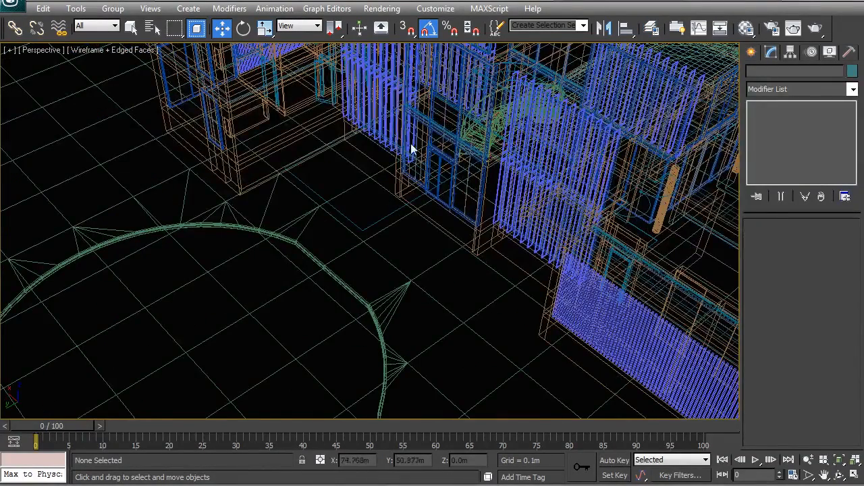
{"action": "middle_click_drag", "start_coordinate": [432, 249], "coordinate": [357, 226], "text": "alt"}
{"action": "middle_click_drag", "start_coordinate": [384, 256], "coordinate": [371, 251], "text": "alt"}
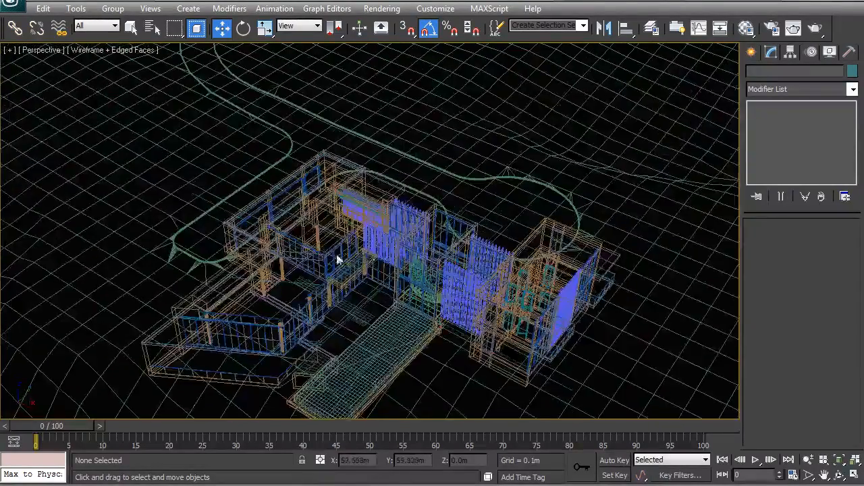
{"action": "mouse_move", "coordinate": [385, 306]}
{"action": "middle_mouse_down", "text": "alt"}
{"action": "mouse_move", "coordinate": [376, 281]}
{"action": "mouse_move", "coordinate": [419, 257]}
{"action": "middle_mouse_up", "text": "alt"}
{"action": "key", "text": "F3"}
{"action": "middle_click_drag", "start_coordinate": [389, 229], "coordinate": [395, 227], "text": "alt"}
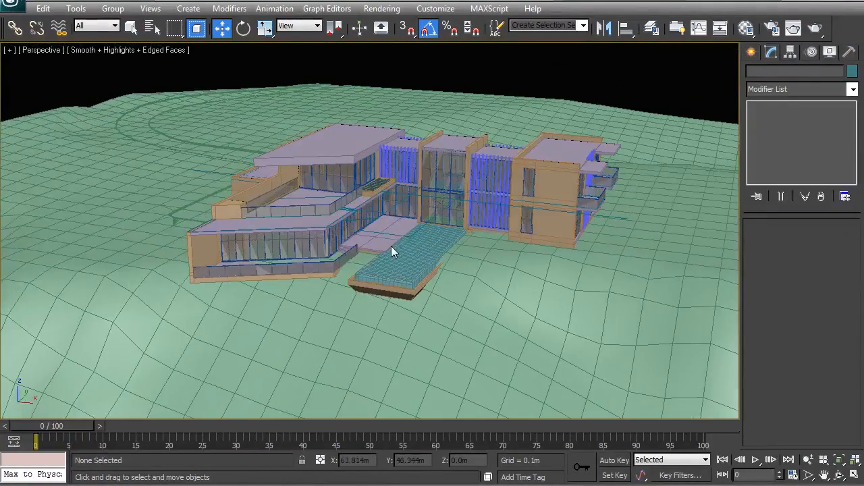
{"action": "scroll", "coordinate": [405, 250], "scroll_direction": "up", "scroll_amount": 5}
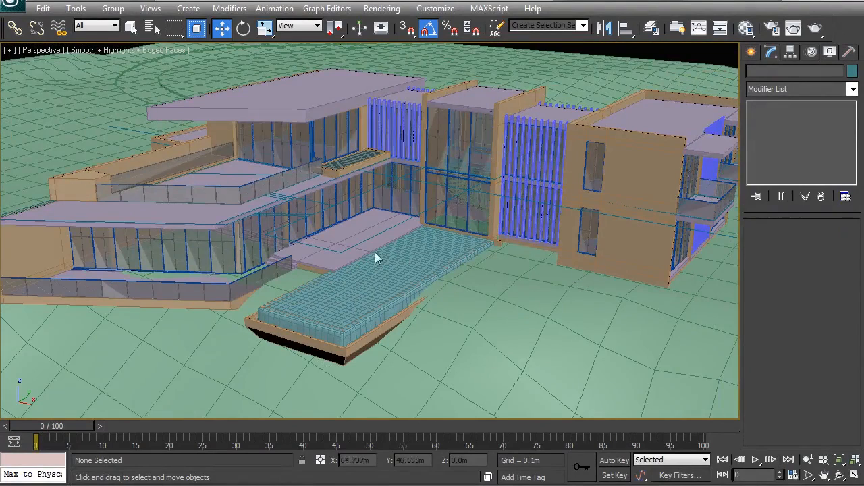
{"action": "scroll", "coordinate": [390, 228], "scroll_direction": "down", "scroll_amount": 5}
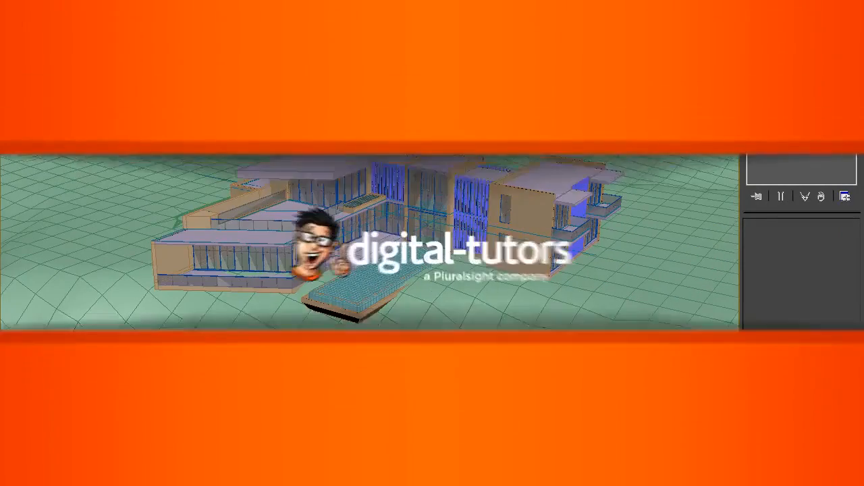